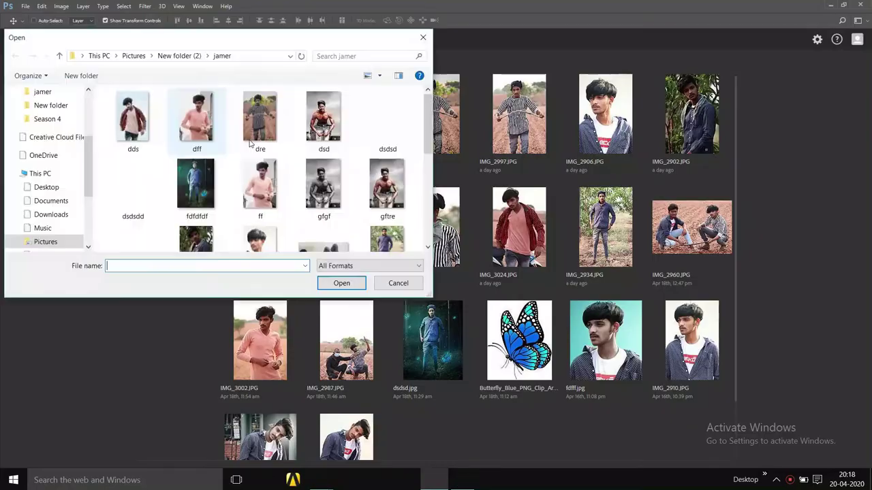
# - Open the photo SAVE_20200420_200918 from the Pictures folder
pyautogui.click(317, 178)
pyautogui.click(46, 241)
pyautogui.scroll(-5, 305, 144)
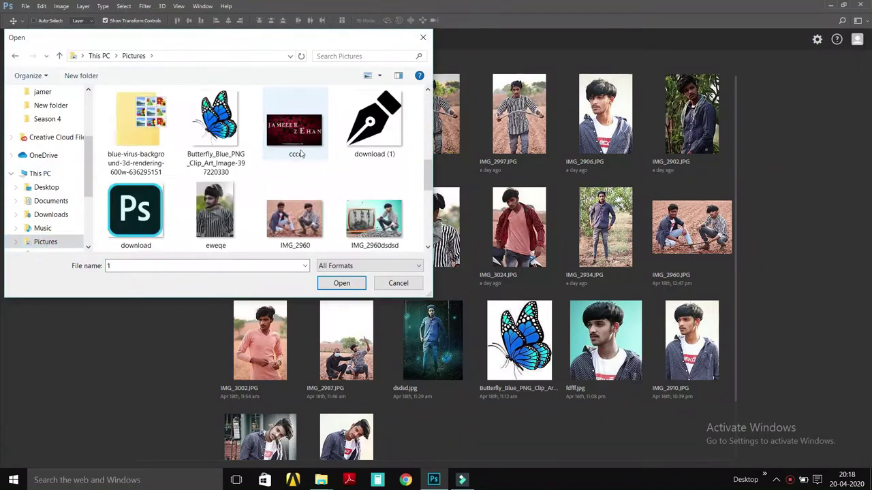
pyautogui.scroll(-5, 305, 145)
pyautogui.click(374, 140)
pyautogui.click(342, 284)
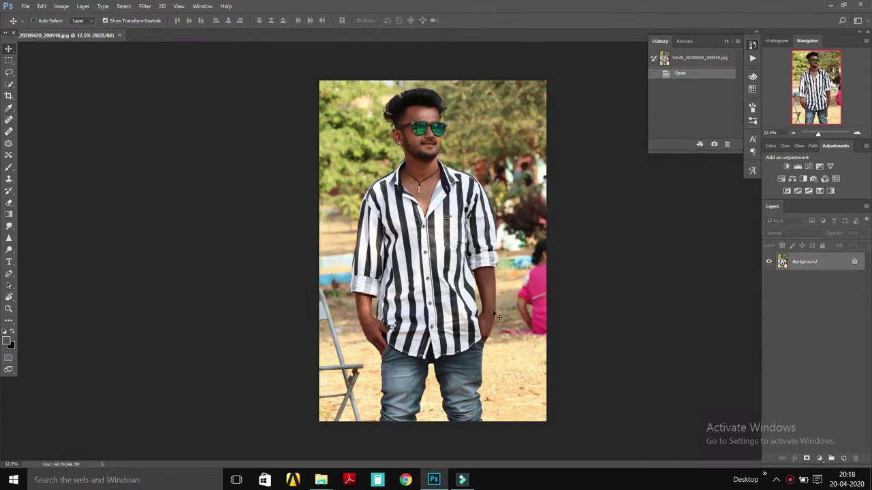
# - Apply Image > Auto Contrast to the portrait and zoom in on the jeans
pyautogui.hotkey('ctrl', '+')
pyautogui.click(61, 6)
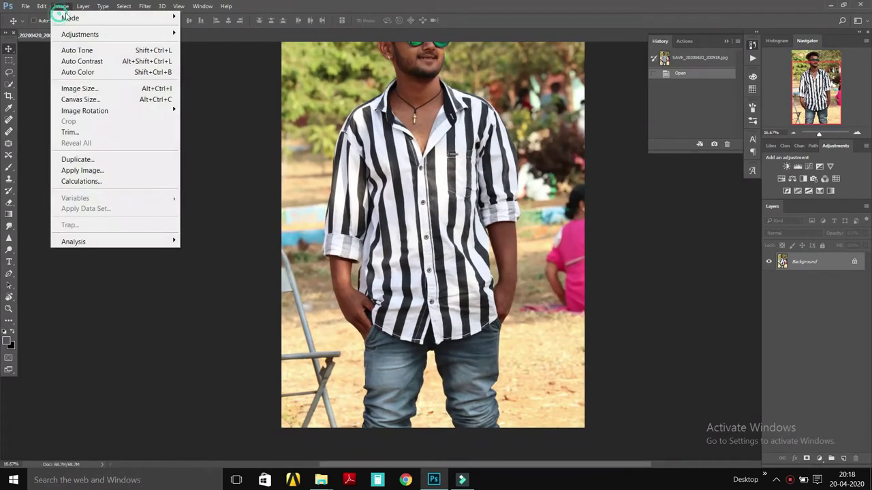
pyautogui.click(87, 60)
pyautogui.scroll(-4, 438, 296)
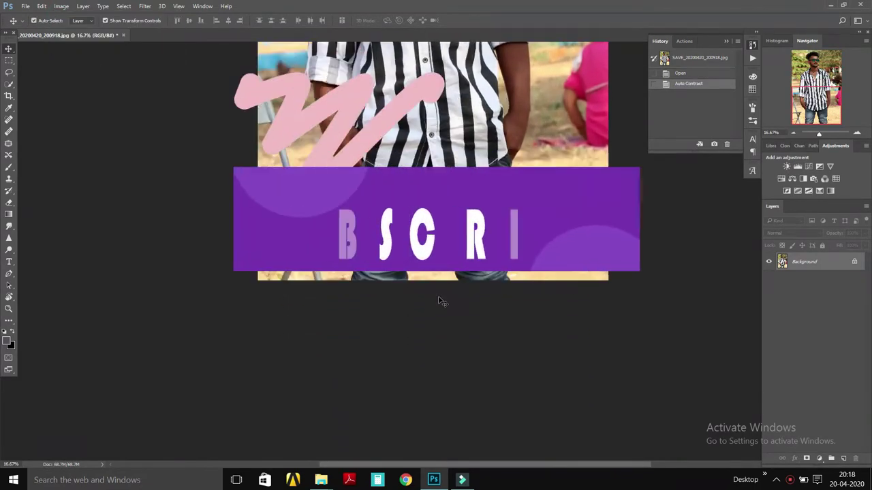
pyautogui.hotkey('ctrl', '+')
pyautogui.hotkey('ctrl', '+')
pyautogui.hotkey('ctrl', '+')
pyautogui.hotkey('ctrl', '+')
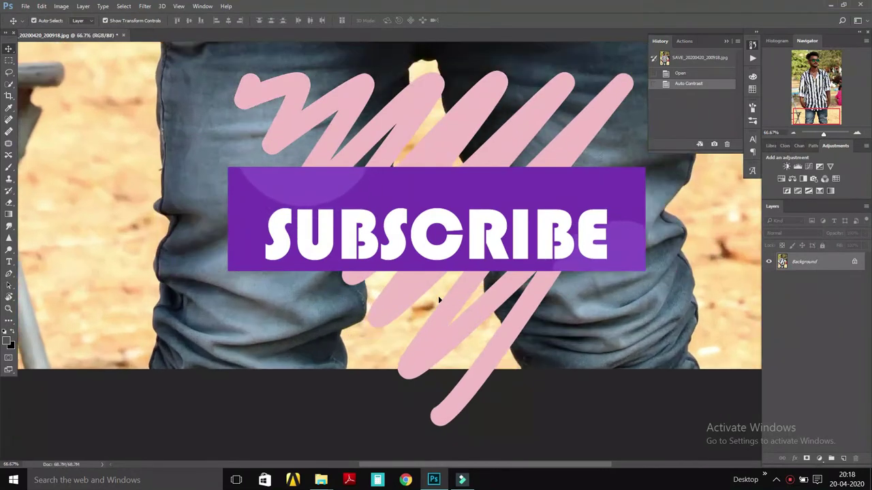
pyautogui.scroll(-1, 509, 356)
pyautogui.hotkey('ctrl', '+')
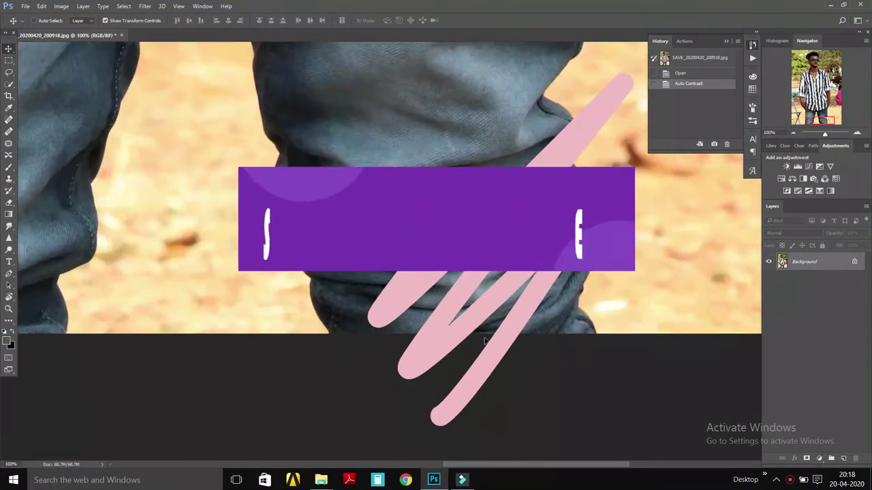
# - With the Pen tool, trace the first jeans leg from the hem up its inner edge
pyautogui.click(10, 274)
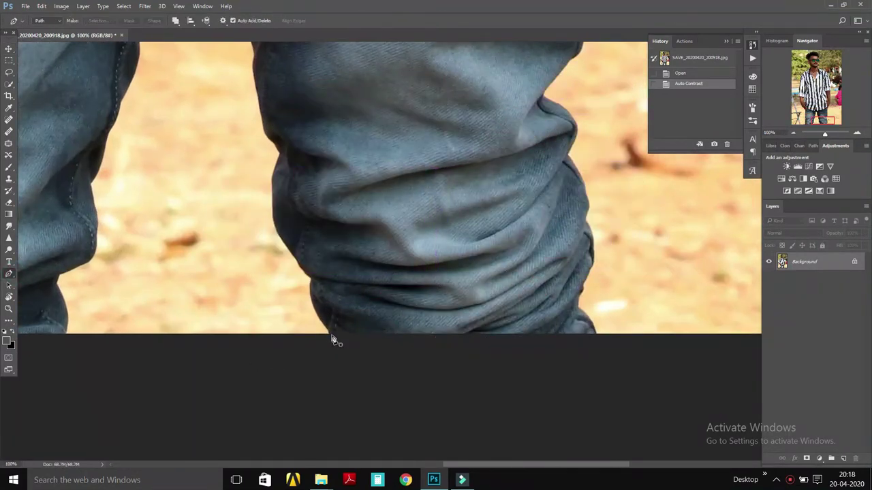
pyautogui.click(329, 333)
pyautogui.click(318, 314)
pyautogui.click(311, 295)
pyautogui.click(311, 281)
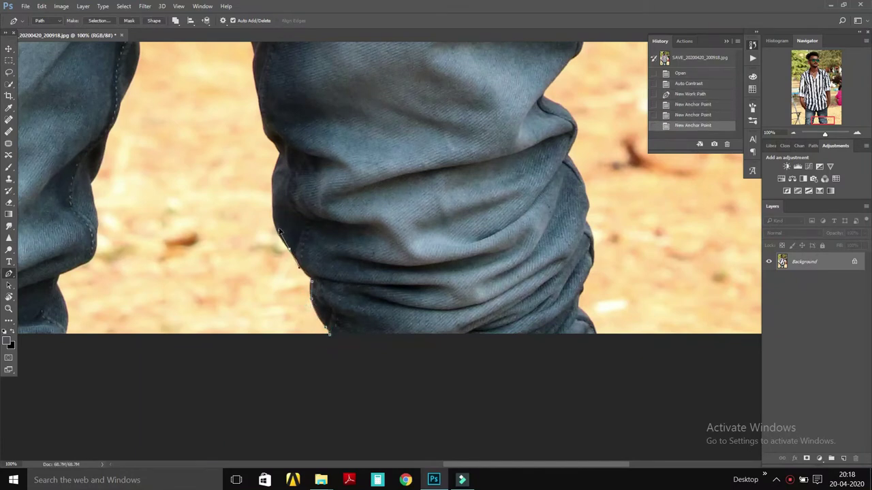
pyautogui.click(278, 233)
pyautogui.click(277, 189)
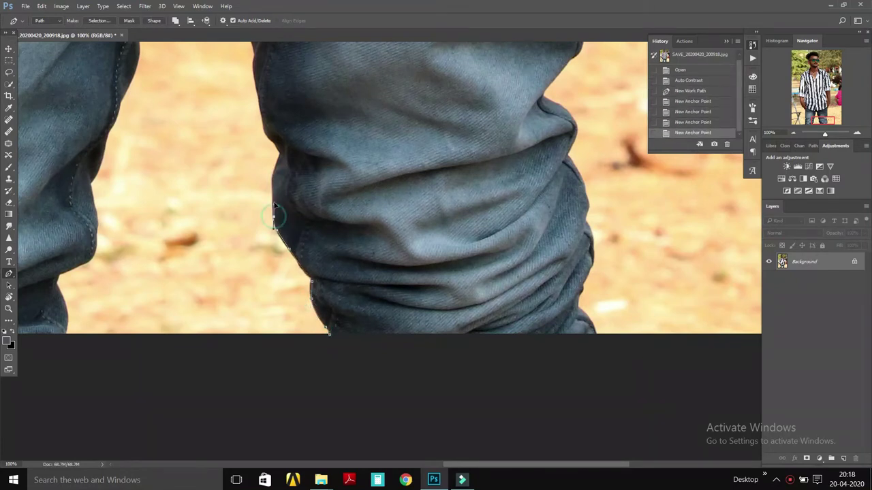
pyautogui.click(271, 199)
pyautogui.click(275, 166)
pyautogui.click(280, 155)
# - Continue the path over the top of the leg and across the crotch gap
pyautogui.scroll(2, 261, 180)
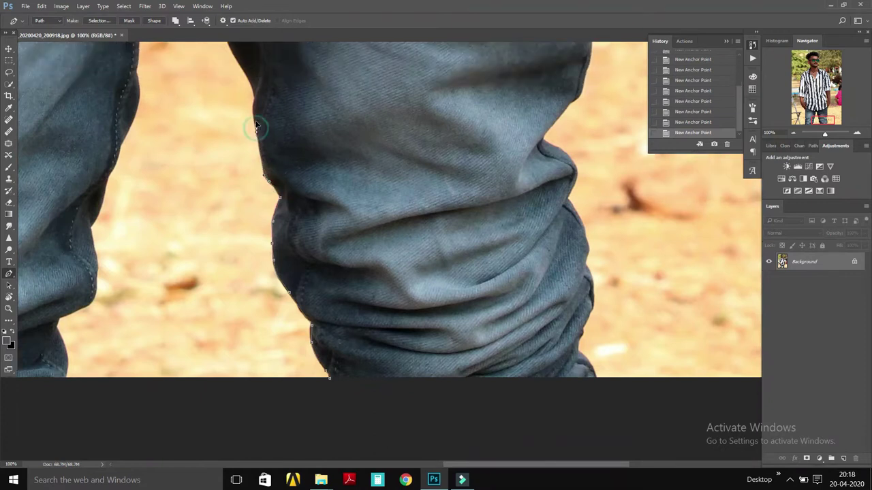
pyautogui.scroll(2, 289, 131)
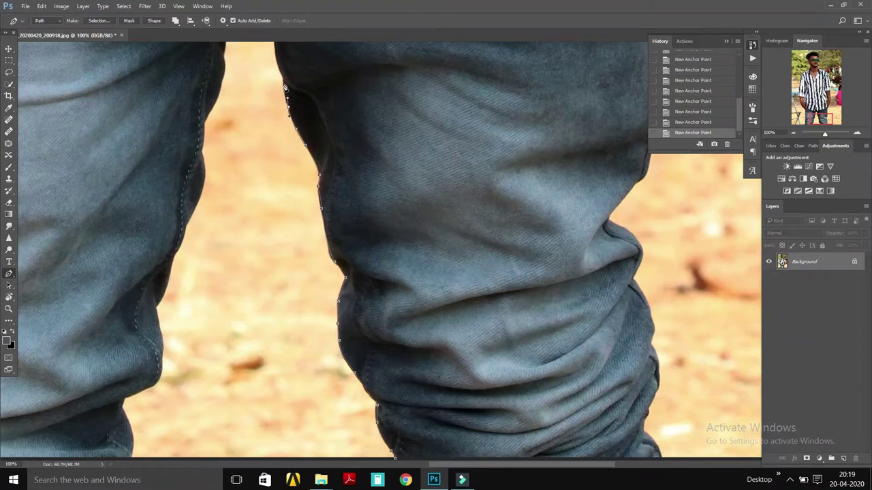
pyautogui.click(275, 56)
pyautogui.scroll(4, 278, 96)
pyautogui.click(268, 88)
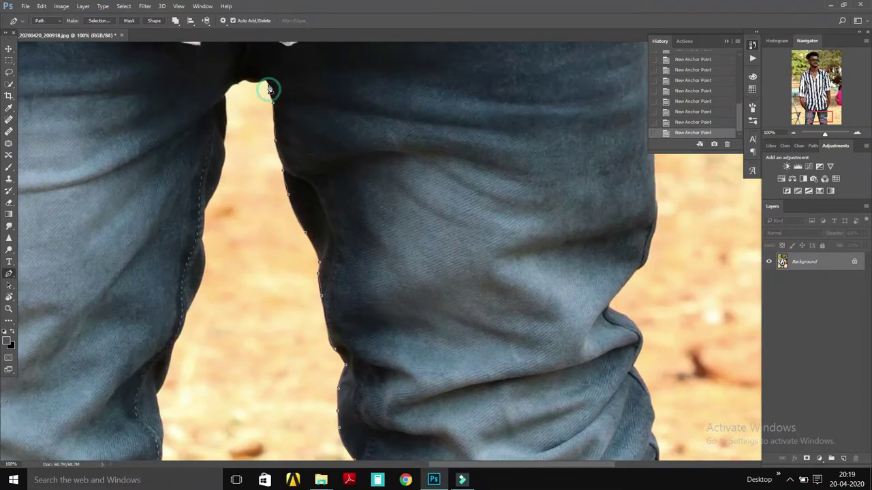
pyautogui.click(265, 79)
pyautogui.click(237, 83)
pyautogui.click(225, 91)
# - Trace the other leg down its inner edge, along the hem and up its outer edge
pyautogui.moveTo(156, 399); pyautogui.dragTo(241, 293)
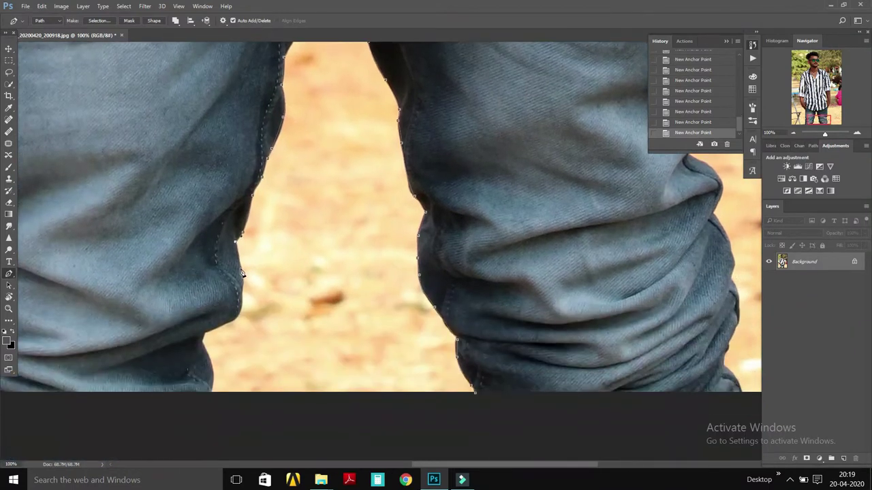
pyautogui.click(238, 312)
pyautogui.click(204, 334)
pyautogui.click(212, 392)
pyautogui.hscroll(-5, 212, 393)
pyautogui.click(61, 393)
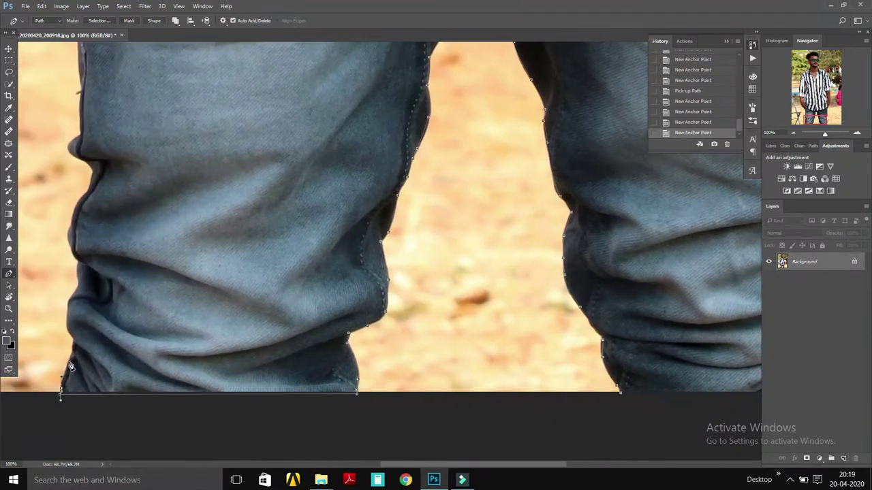
pyautogui.click(72, 353)
pyautogui.click(66, 242)
pyautogui.click(76, 203)
pyautogui.scroll(2, 102, 191)
pyautogui.moveTo(321, 481)
pyautogui.click(535, 429)
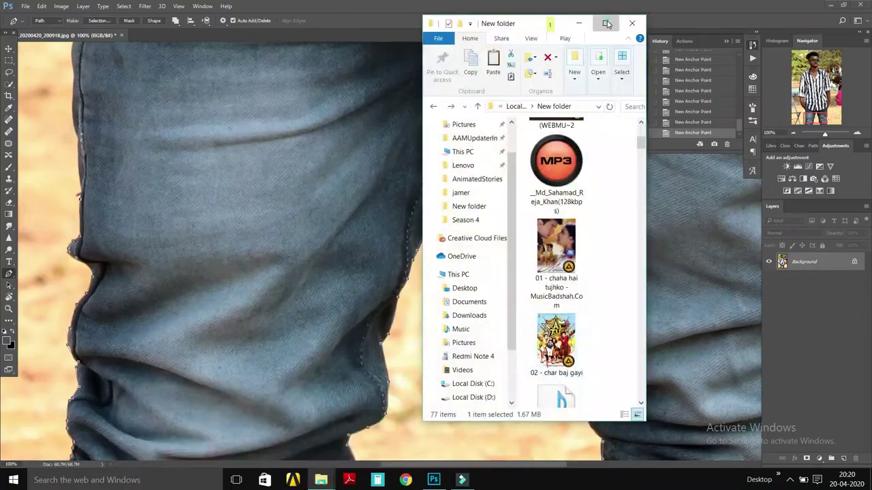
pyautogui.click(606, 24)
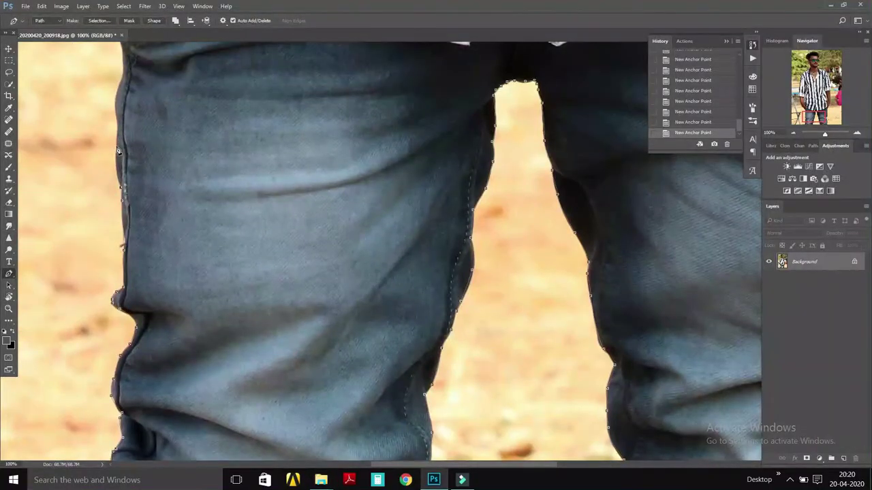
pyautogui.scroll(3, 124, 58)
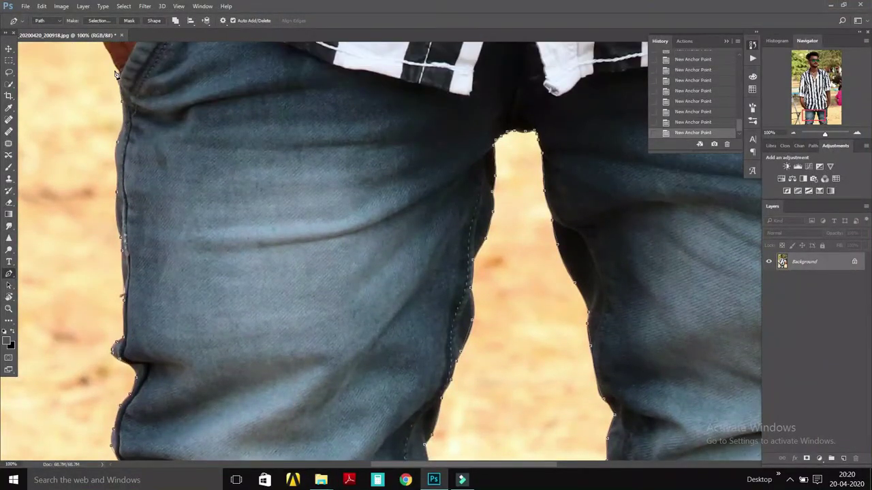
# - Extend the path along the hand and up the arm and shirt side
pyautogui.moveTo(116, 73); pyautogui.dragTo(209, 185)
pyautogui.moveTo(189, 146); pyautogui.dragTo(184, 140)
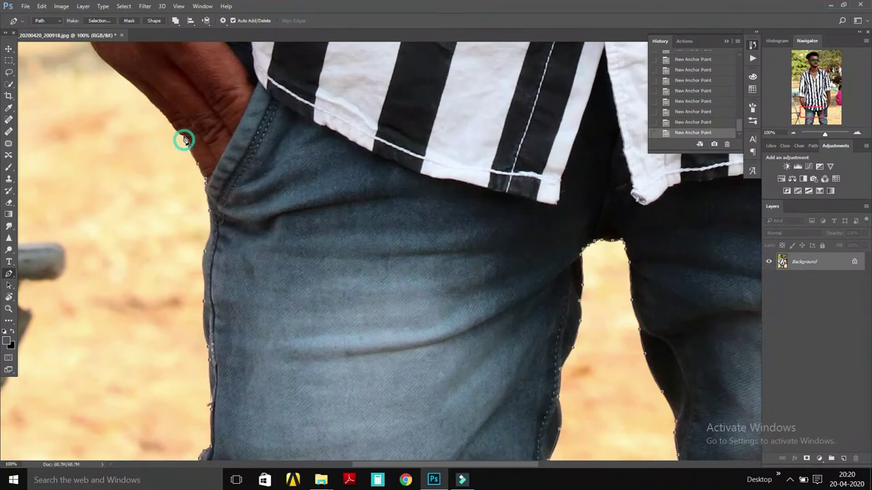
pyautogui.moveTo(127, 84); pyautogui.dragTo(190, 125)
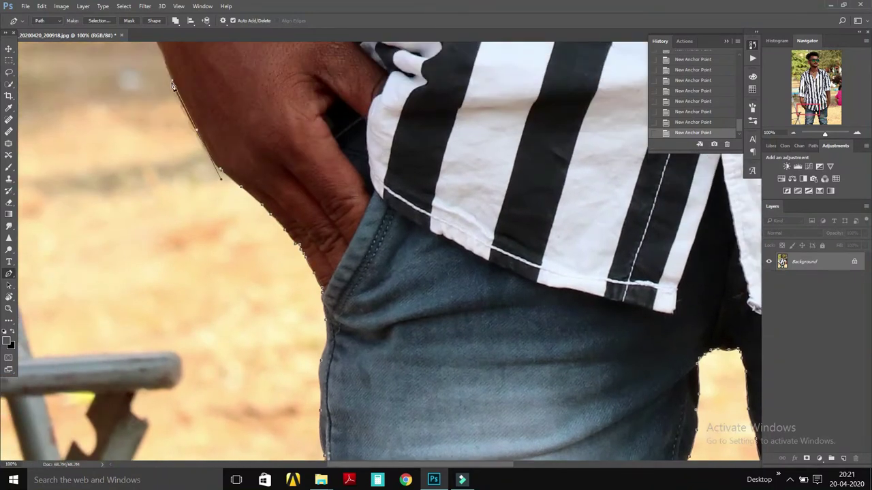
pyautogui.moveTo(173, 85); pyautogui.dragTo(214, 162)
pyautogui.moveTo(181, 78); pyautogui.dragTo(243, 171)
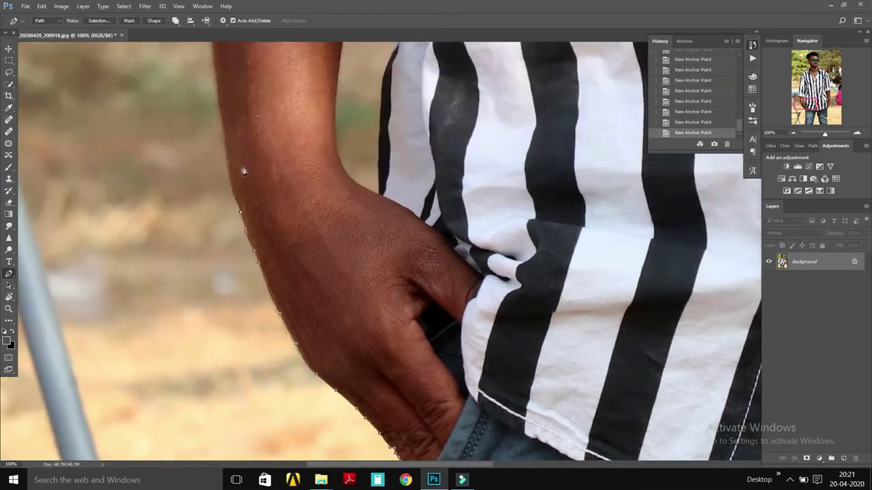
pyautogui.scroll(3, 219, 95)
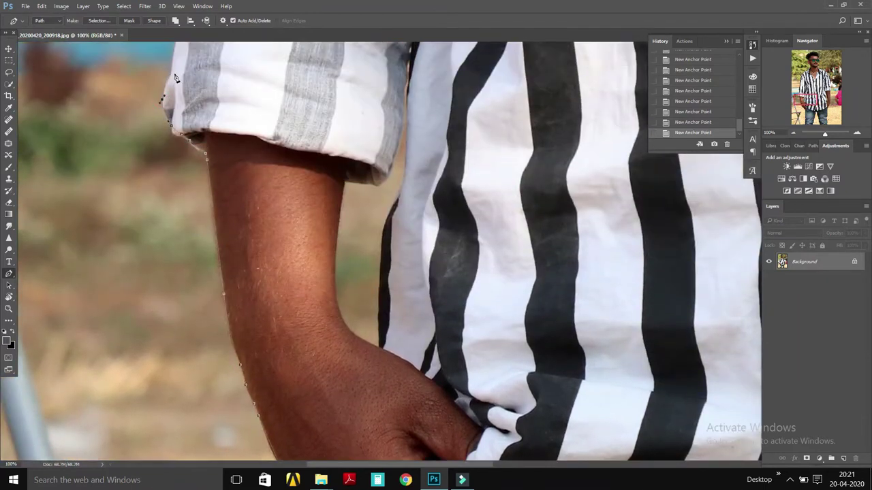
pyautogui.scroll(4, 170, 96)
pyautogui.scroll(2, 181, 66)
pyautogui.scroll(5, 198, 66)
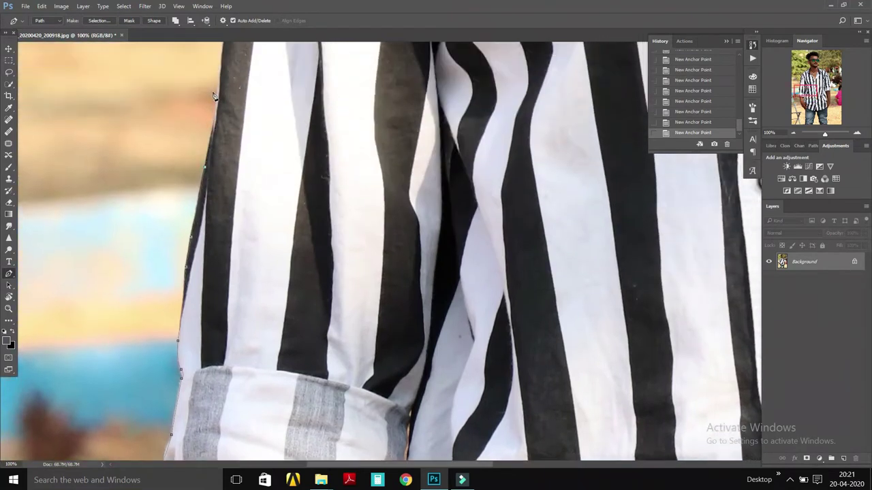
pyautogui.scroll(2, 225, 62)
pyautogui.scroll(2, 231, 66)
pyautogui.scroll(3, 232, 66)
pyautogui.scroll(2, 273, 75)
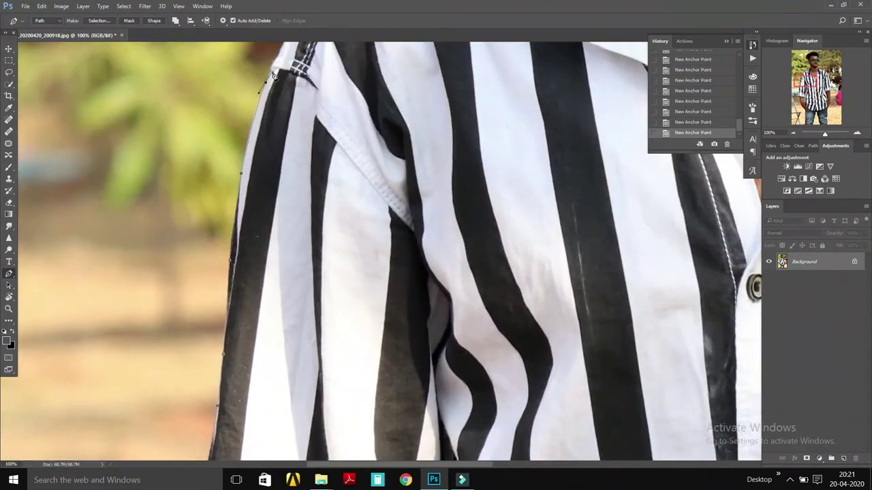
pyautogui.scroll(3, 275, 63)
pyautogui.hscroll(1, 320, 68)
pyautogui.scroll(3, 343, 64)
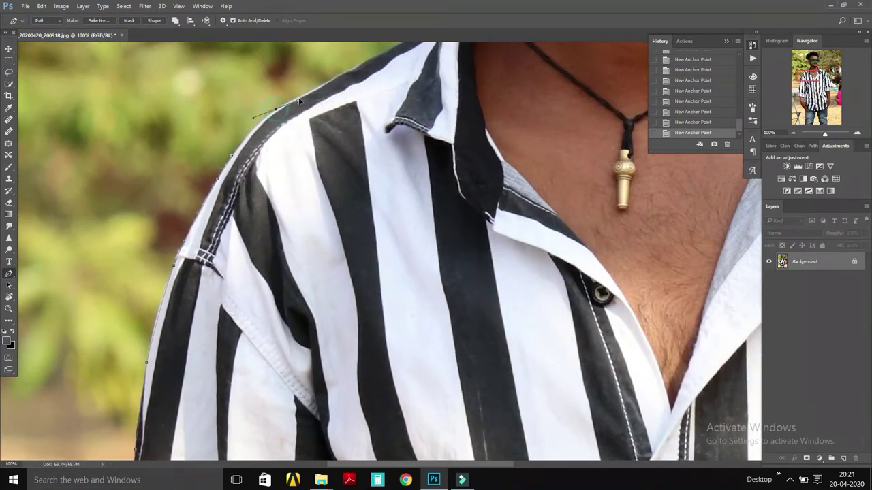
pyautogui.scroll(2, 379, 60)
pyautogui.hscroll(1, 361, 88)
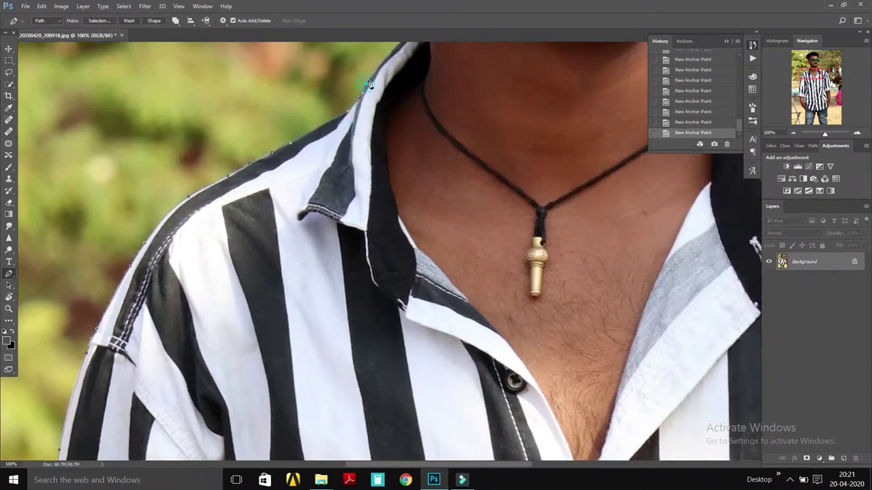
pyautogui.hscroll(2, 399, 54)
pyautogui.scroll(1, 399, 55)
pyautogui.scroll(2, 341, 68)
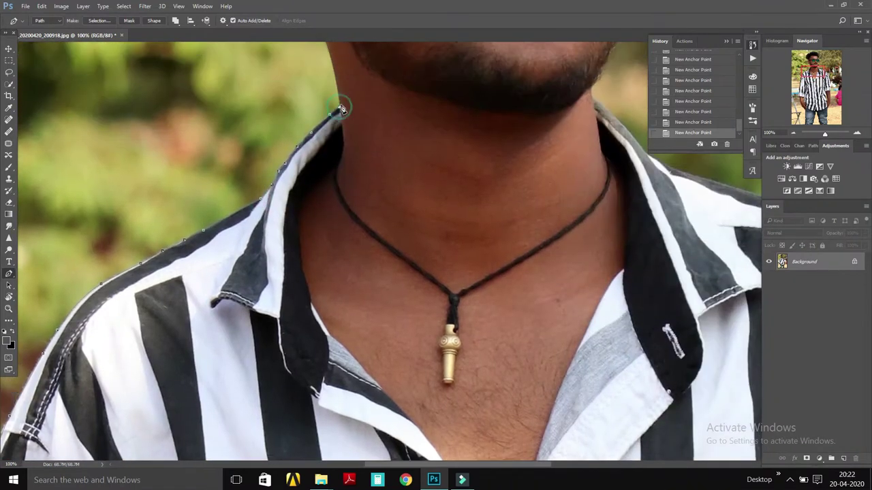
pyautogui.scroll(2, 265, 61)
# - Remove a misplaced anchor with Step Backward, then trace the jaw and earring
pyautogui.click(42, 7)
pyautogui.click(66, 39)
pyautogui.click(336, 79)
pyautogui.scroll(2, 322, 109)
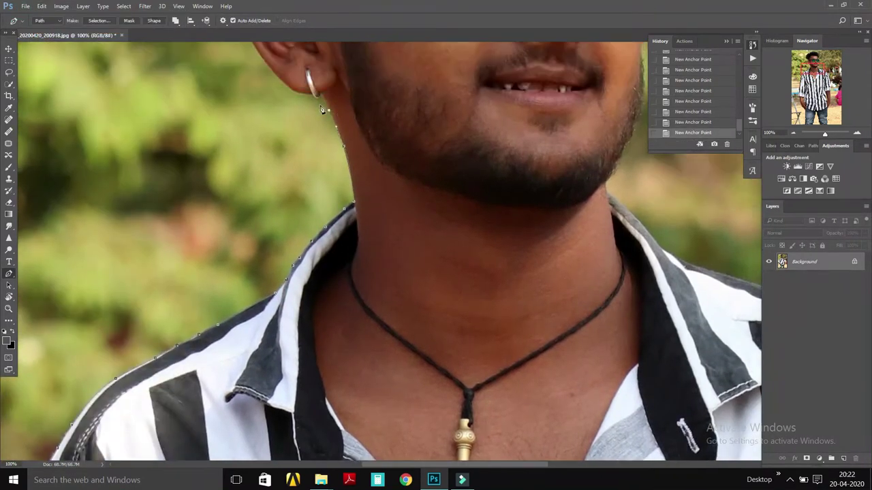
pyautogui.click(317, 96)
pyautogui.click(294, 91)
# - Trace up the ear's outer edge and along the hair outline
pyautogui.scroll(2, 261, 105)
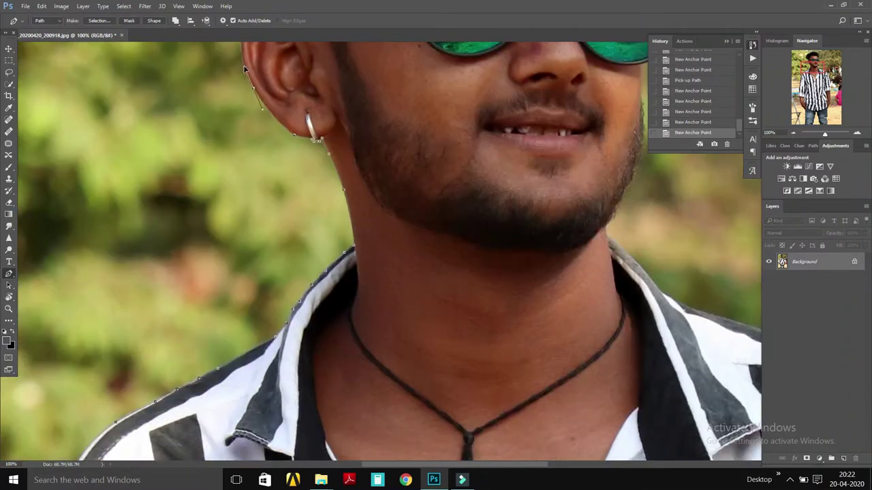
pyautogui.scroll(4, 246, 68)
pyautogui.click(242, 123)
pyautogui.click(253, 114)
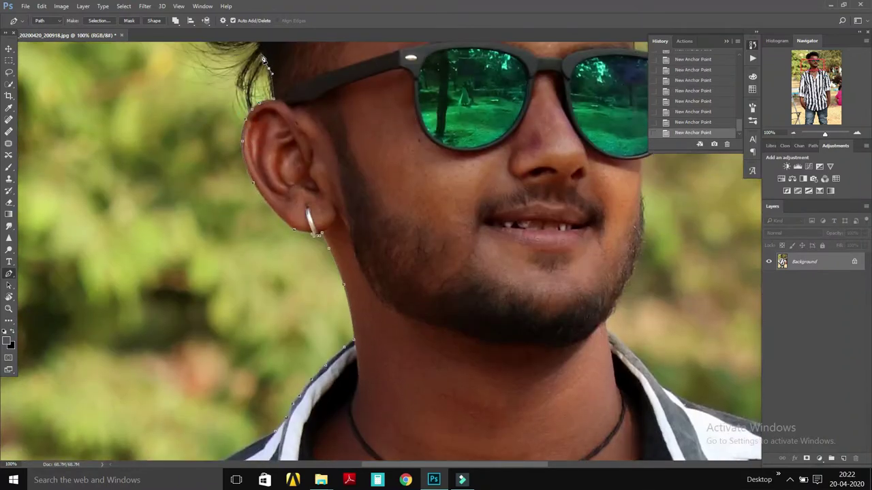
pyautogui.scroll(4, 263, 59)
pyautogui.click(254, 131)
pyautogui.click(185, 85)
pyautogui.scroll(3, 185, 82)
# - Extend the path across the top of the hair, ending with a curved anchor
pyautogui.click(201, 92)
pyautogui.scroll(2, 227, 66)
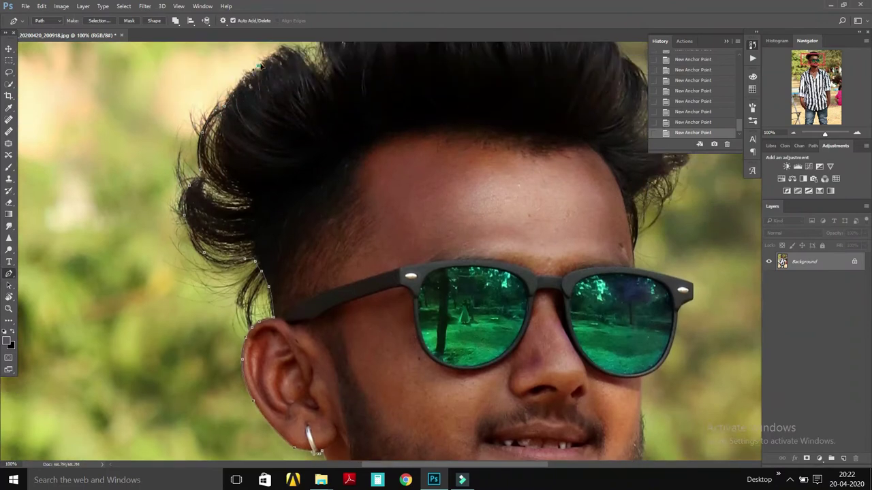
pyautogui.scroll(2, 259, 66)
pyautogui.click(329, 72)
pyautogui.click(354, 59)
pyautogui.scroll(2, 405, 52)
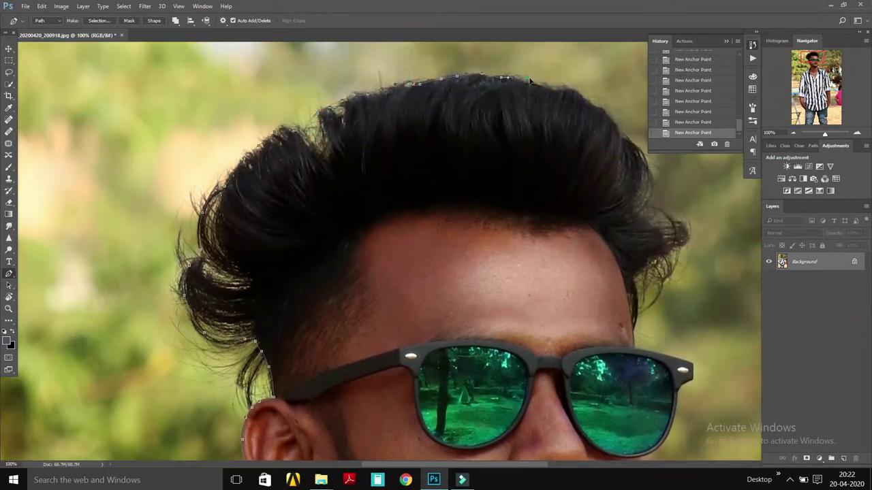
pyautogui.moveTo(530, 81)
pyautogui.mouseDown()
pyautogui.moveTo(619, 130)
pyautogui.moveTo(681, 227)
pyautogui.moveTo(635, 278)
pyautogui.mouseUp()
# - Bring the far ear into view and place a curved anchor on the shoulder edge
pyautogui.scroll(-2, 649, 348)
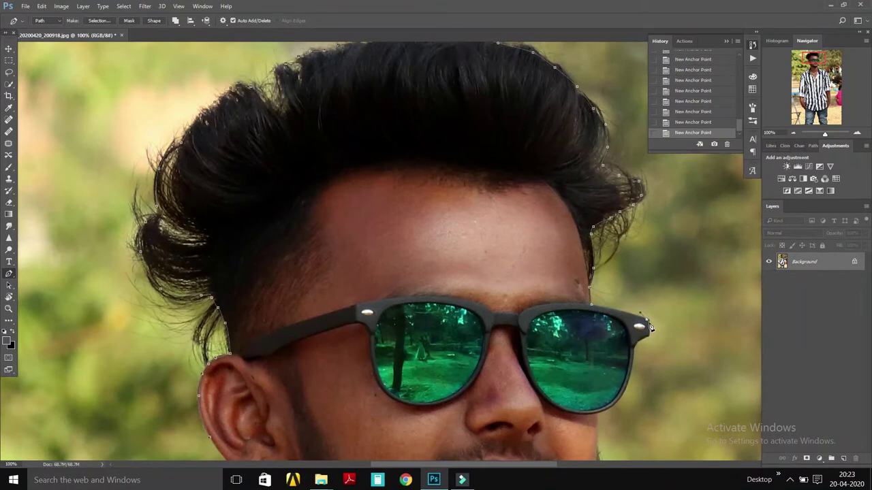
pyautogui.moveTo(630, 389); pyautogui.dragTo(630, 322)
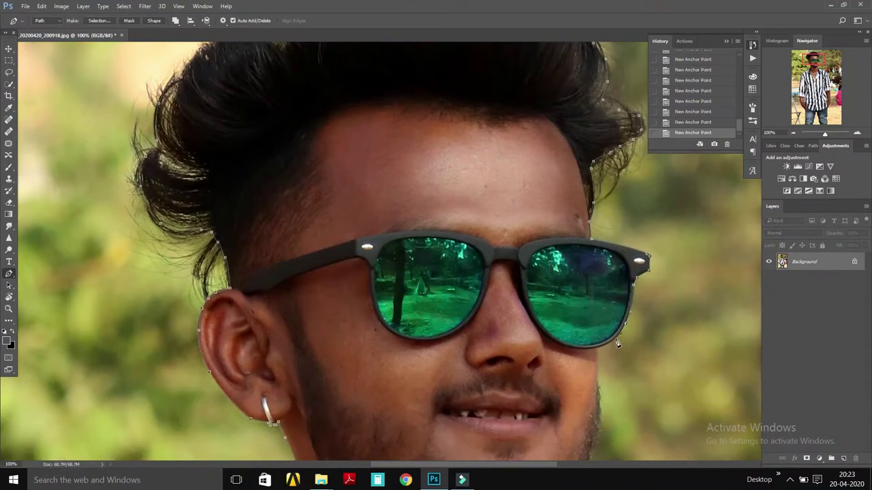
pyautogui.scroll(-2, 603, 324)
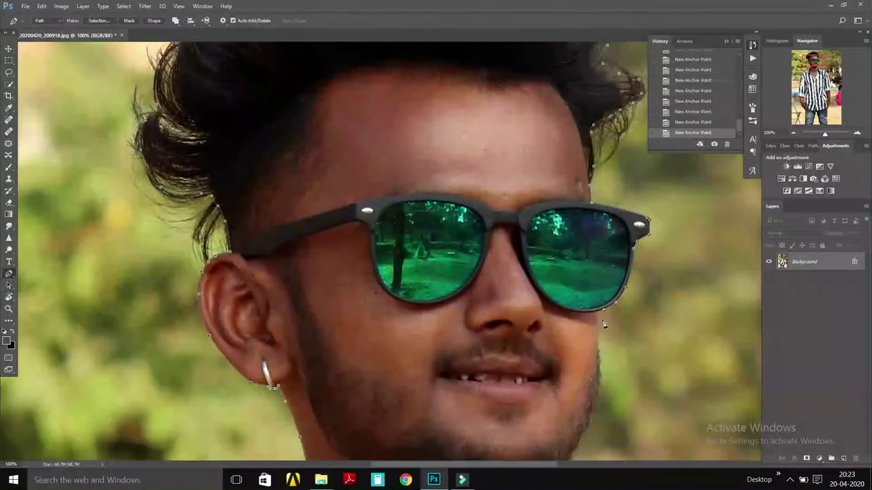
pyautogui.scroll(-6, 600, 322)
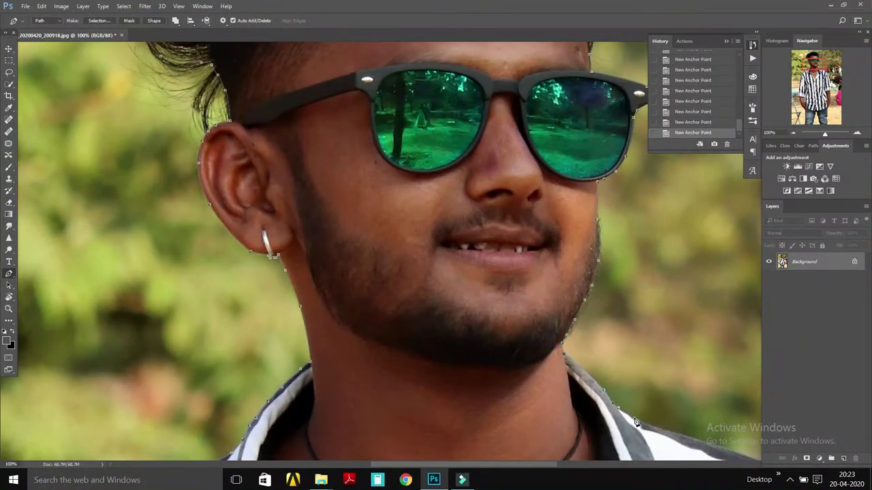
pyautogui.hscroll(5, 635, 423)
pyautogui.scroll(-8, 635, 422)
pyautogui.hscroll(6, 635, 423)
pyautogui.moveTo(563, 281); pyautogui.dragTo(598, 299)
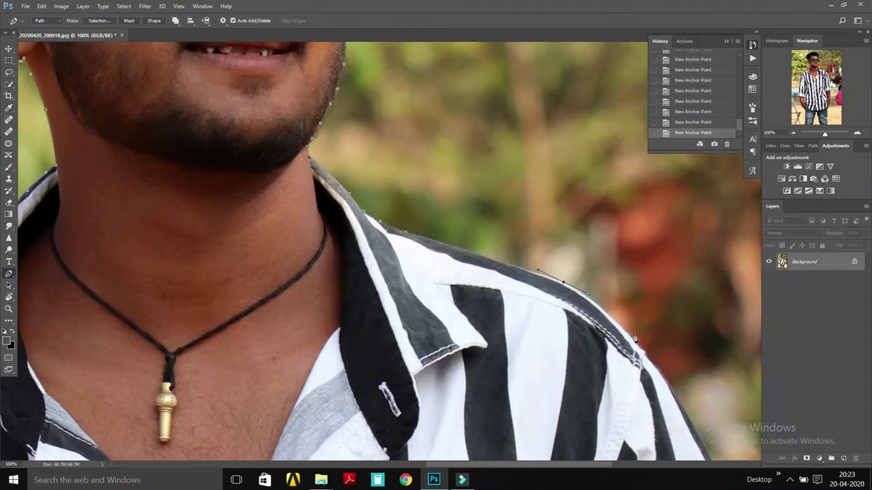
# - Trace the shirt and sleeve edge, stepping back one misplaced anchor
pyautogui.hscroll(8, 680, 403)
pyautogui.scroll(-4, 679, 403)
pyautogui.scroll(-8, 679, 403)
pyautogui.scroll(-5, 679, 404)
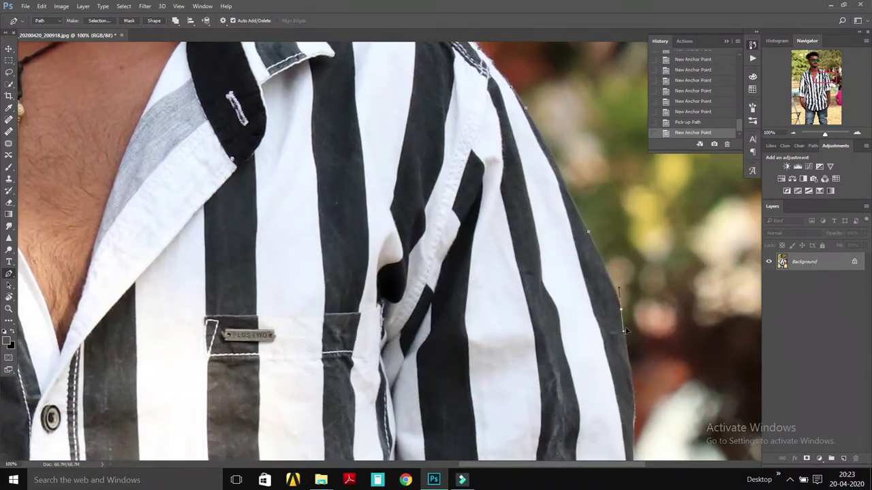
pyautogui.click(632, 337)
pyautogui.scroll(-5, 637, 373)
pyautogui.click(637, 277)
pyautogui.click(634, 306)
pyautogui.scroll(-4, 633, 307)
pyautogui.click(636, 286)
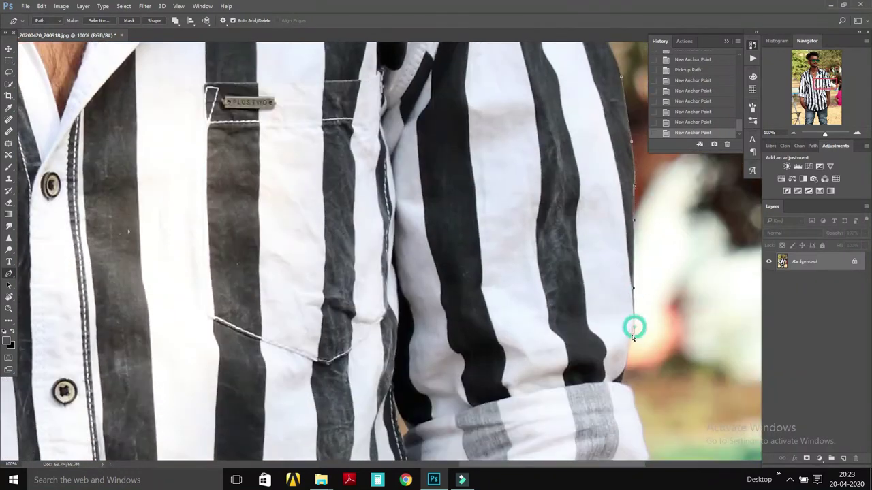
pyautogui.click(42, 6)
pyautogui.click(61, 41)
pyautogui.click(633, 271)
# - Add anchor points down the forearm edge toward the hand
pyautogui.scroll(-3, 638, 271)
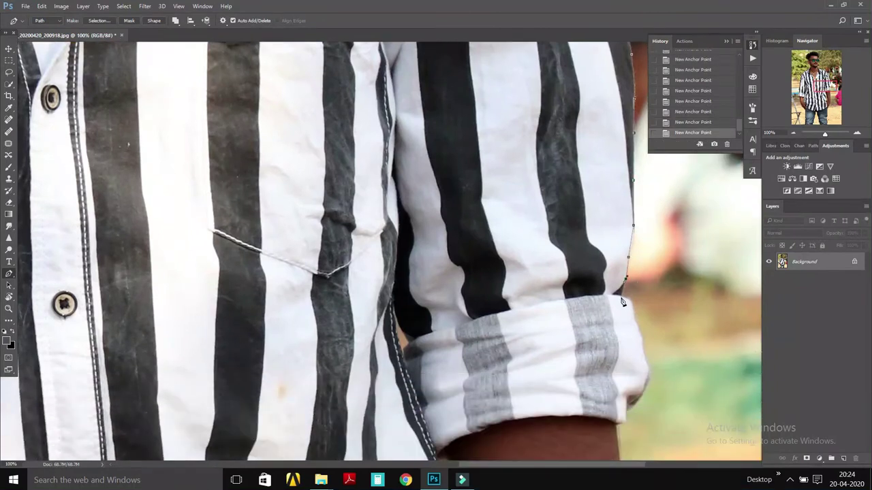
pyautogui.scroll(-3, 621, 427)
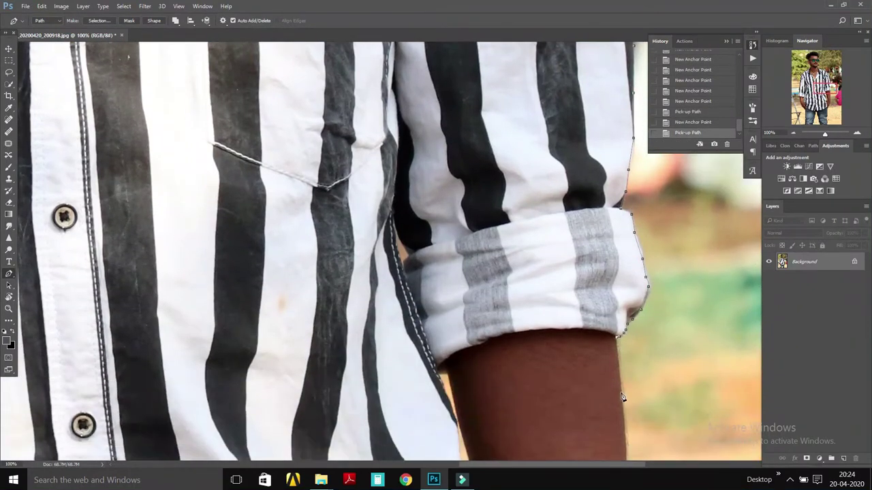
pyautogui.scroll(-6, 625, 424)
pyautogui.scroll(-2, 628, 328)
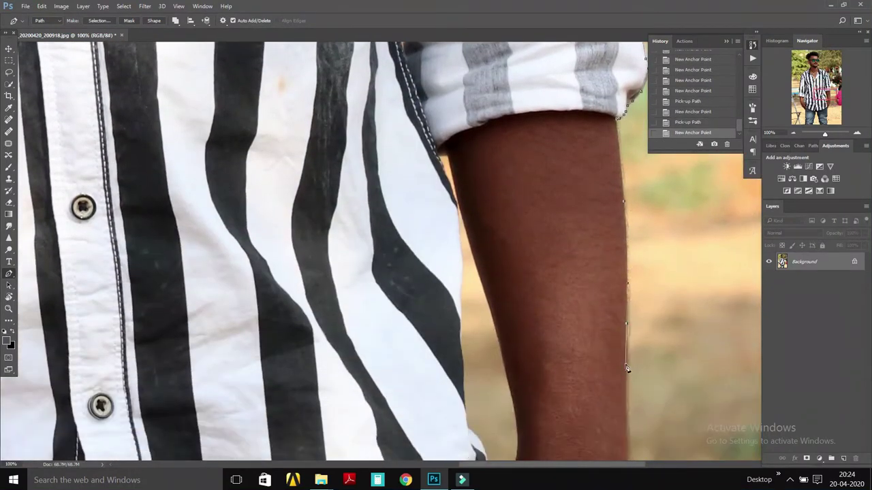
pyautogui.click(625, 391)
pyautogui.scroll(-5, 625, 392)
pyautogui.click(622, 217)
pyautogui.click(615, 262)
pyautogui.click(601, 320)
pyautogui.scroll(-1, 605, 356)
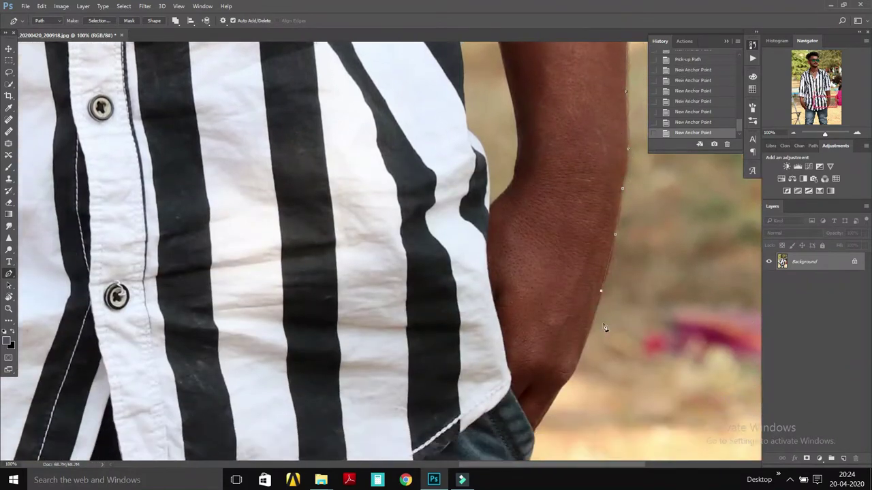
pyautogui.scroll(-2, 605, 328)
pyautogui.click(584, 278)
pyautogui.click(572, 307)
pyautogui.click(558, 323)
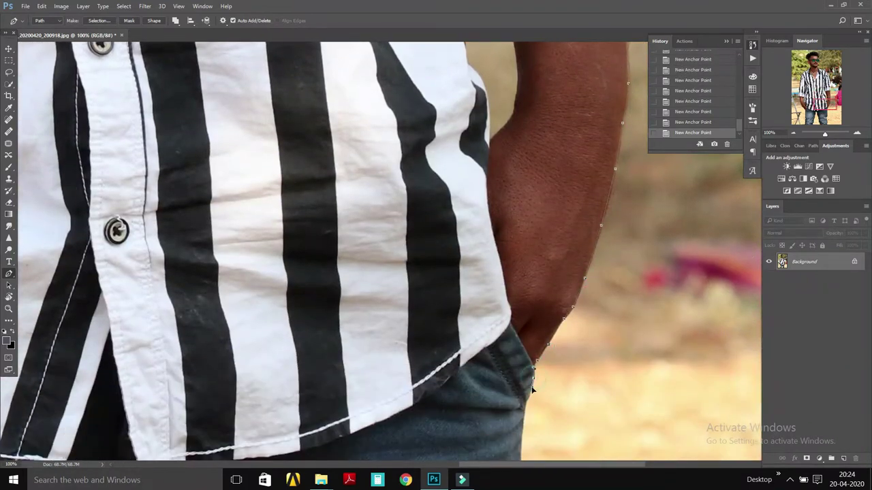
# - Trace down the jeans edge to the bottom and close the path around the figure
pyautogui.scroll(-3, 519, 436)
pyautogui.scroll(-3, 519, 409)
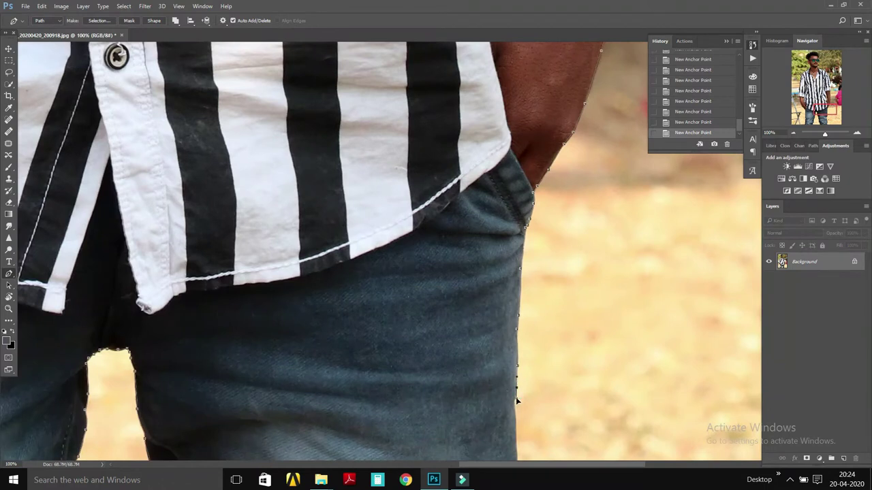
pyautogui.click(515, 441)
pyautogui.scroll(-3, 519, 446)
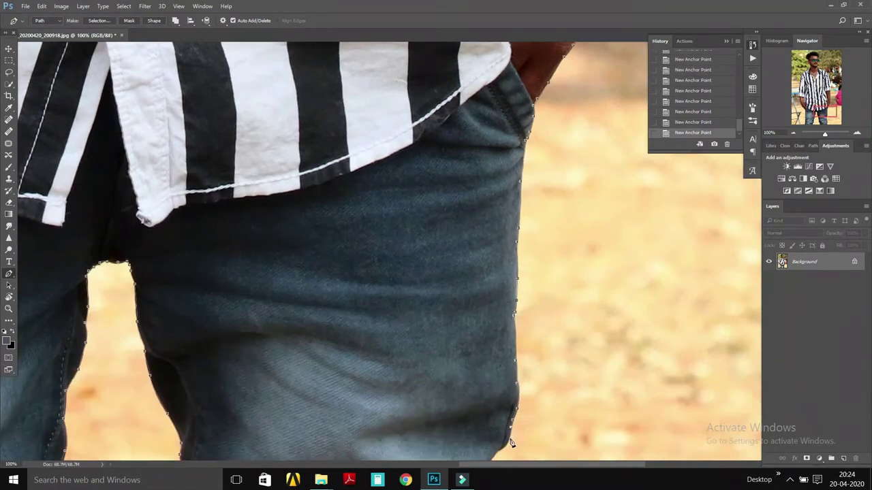
pyautogui.scroll(-4, 493, 451)
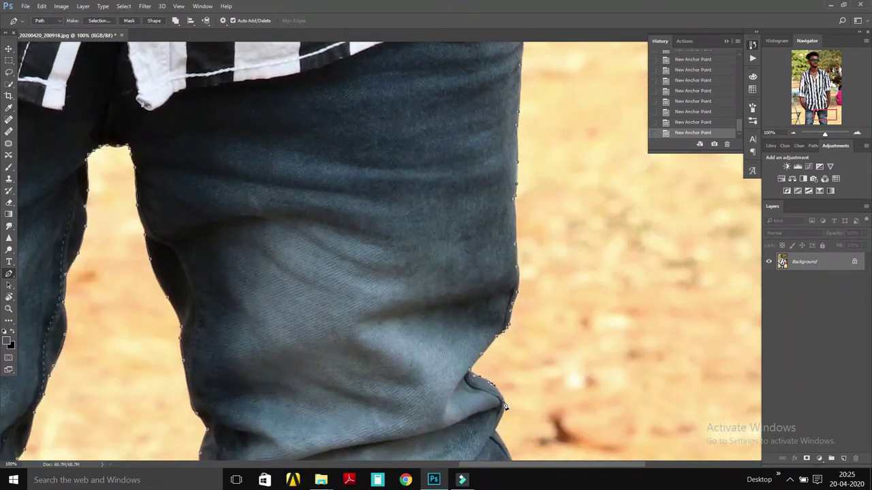
pyautogui.scroll(-4, 508, 449)
pyautogui.scroll(-4, 508, 450)
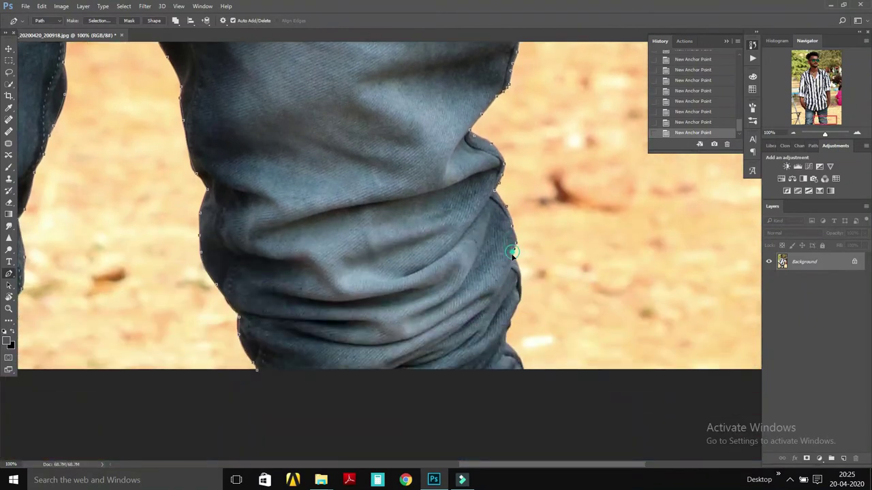
pyautogui.click(509, 322)
pyautogui.click(257, 370)
# - Turn the closed path into a selection and add a layer mask to remove the background
pyautogui.rightClick(477, 167)
pyautogui.click(483, 173)
pyautogui.keyDown('alt'); pyautogui.scroll(-6, 484, 151); pyautogui.keyUp('alt')
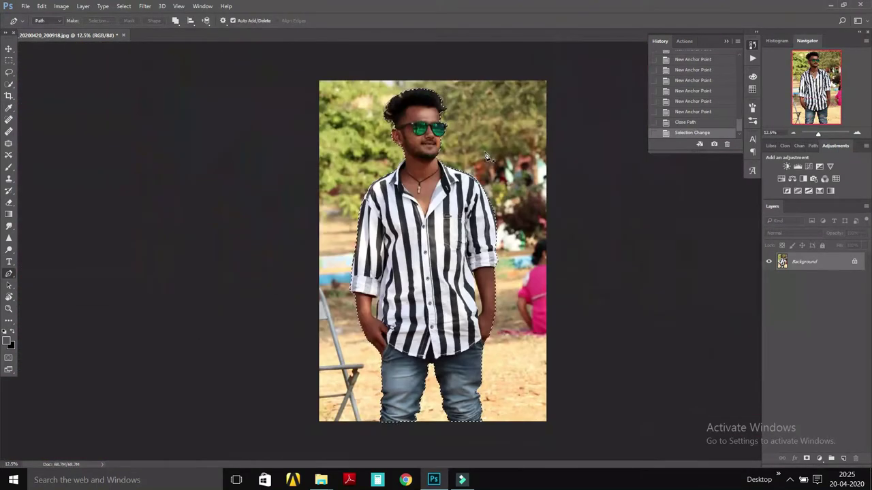
pyautogui.click(807, 458)
pyautogui.keyDown('alt'); pyautogui.scroll(1, 545, 366); pyautogui.keyUp('alt')
# - Start a pen path at the right arm's edge, removing two misplaced anchors
pyautogui.keyDown('alt'); pyautogui.scroll(2, 545, 366); pyautogui.keyUp('alt')
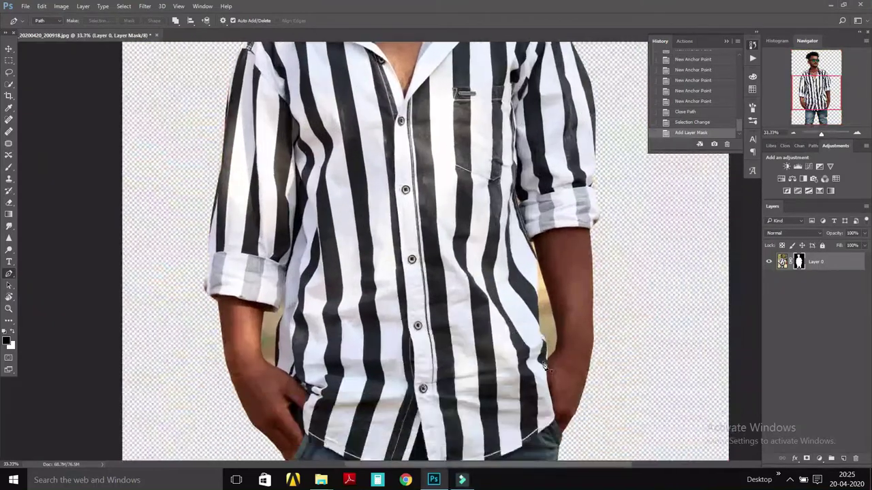
pyautogui.keyDown('alt'); pyautogui.scroll(1, 545, 366); pyautogui.keyUp('alt')
pyautogui.keyDown('alt'); pyautogui.scroll(2, 525, 383); pyautogui.keyUp('alt')
pyautogui.moveTo(528, 183); pyautogui.dragTo(528, 168)
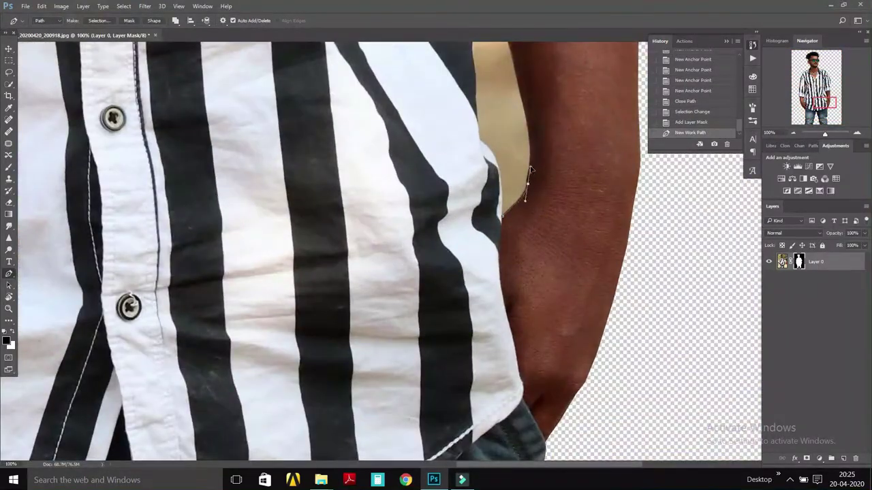
pyautogui.click(526, 175)
pyautogui.click(529, 175)
pyautogui.hotkey('ctrl', 'z')
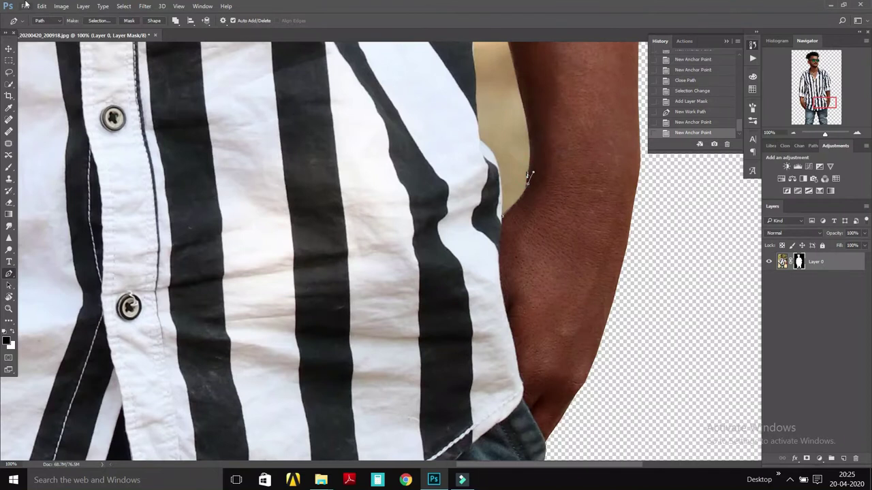
pyautogui.hotkey('ctrl', 'alt', 'z')
pyautogui.click(525, 186)
pyautogui.click(535, 155)
# - Trace the background gap between arm and shirt with anchors along the arm edge
pyautogui.scroll(1, 521, 150)
pyautogui.click(522, 151)
pyautogui.scroll(1, 511, 153)
pyautogui.click(505, 141)
pyautogui.click(488, 85)
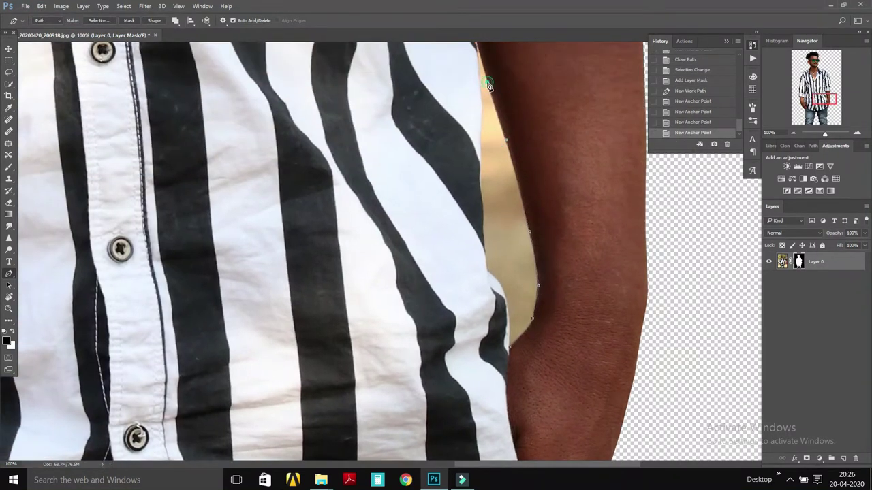
pyautogui.scroll(1, 487, 86)
pyautogui.click(461, 86)
pyautogui.click(477, 138)
pyautogui.click(481, 246)
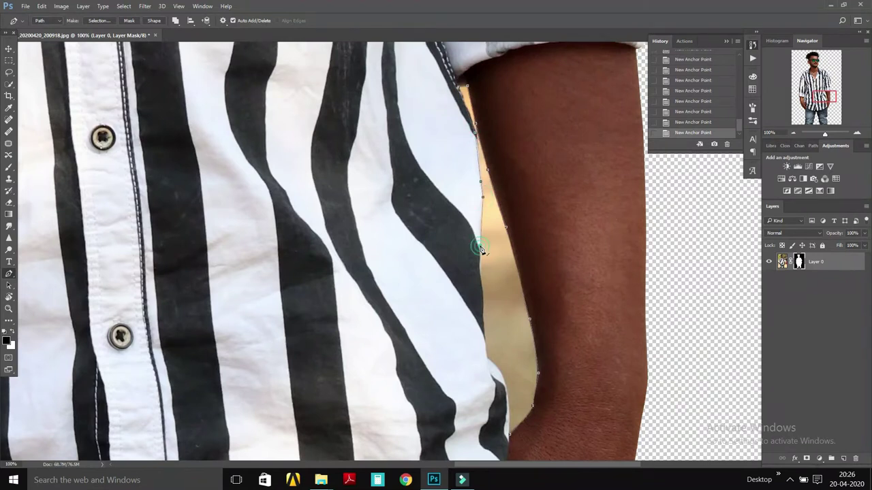
pyautogui.scroll(-1, 481, 245)
pyautogui.click(480, 235)
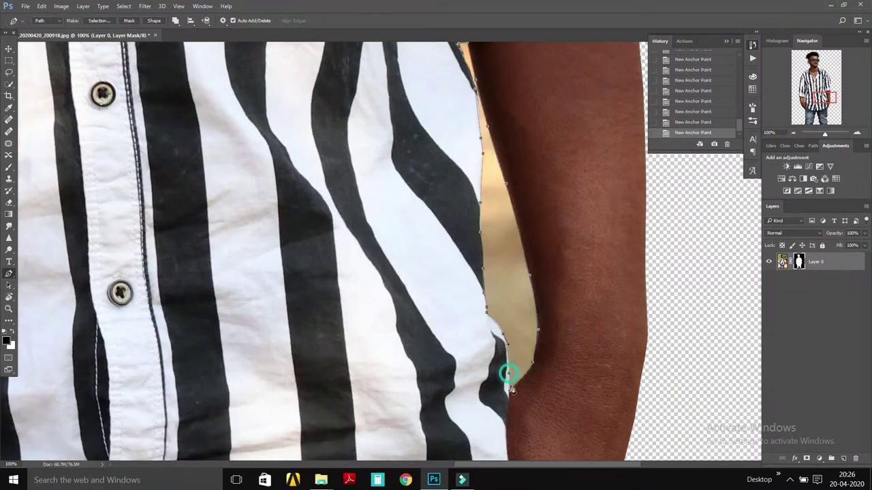
# - Turn the closed gap path into a selection, erase the background inside, and deselect
pyautogui.rightClick(564, 198)
pyautogui.click(579, 200)
pyautogui.press('Return')
pyautogui.press('e')
pyautogui.click(485, 209)
pyautogui.scroll(1, 485, 210)
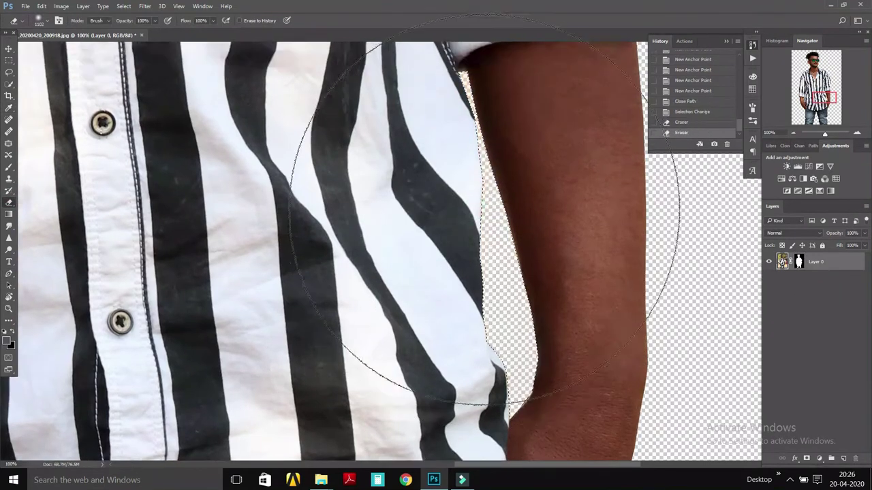
pyautogui.click(484, 210)
pyautogui.hotkey('ctrl', 'd')
pyautogui.hotkey('ctrl', '0')
# - Begin a pen path along the other arm's edge up toward the sleeve
pyautogui.press('w')
pyautogui.scroll(2, 254, 210)
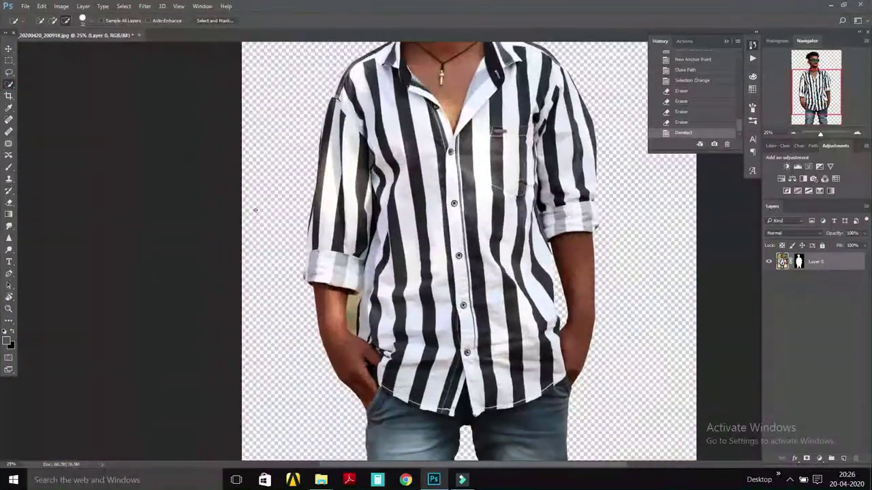
pyautogui.scroll(2, 255, 210)
pyautogui.scroll(2, 259, 214)
pyautogui.press('p')
pyautogui.click(278, 257)
pyautogui.click(286, 133)
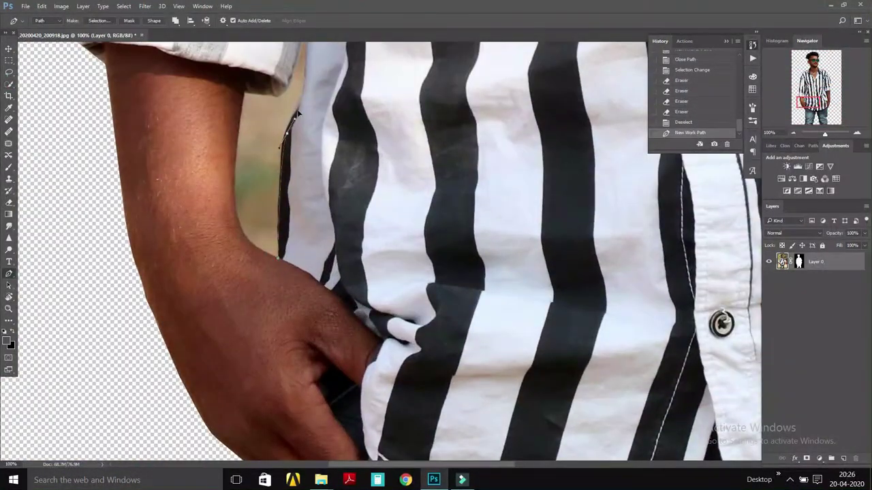
pyautogui.click(298, 113)
pyautogui.click(305, 68)
# - Finish tracing around the sleeve end and close the path beside the other arm
pyautogui.scroll(2, 306, 68)
pyautogui.click(310, 49)
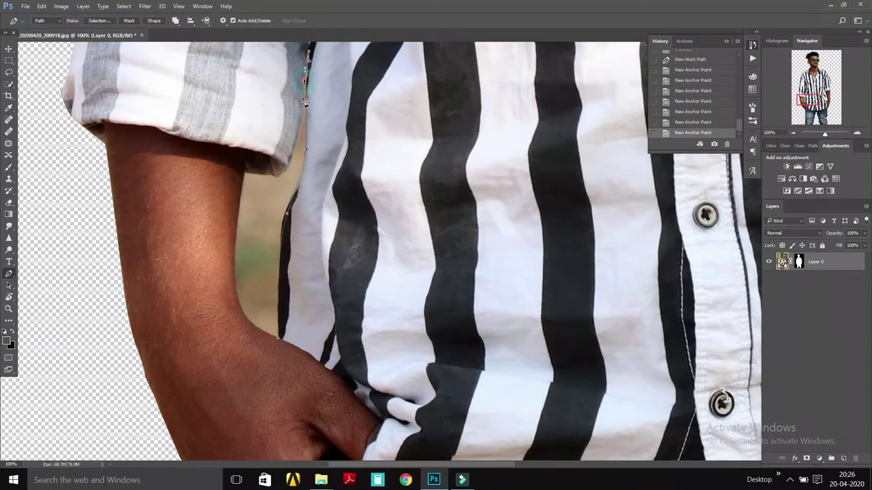
pyautogui.click(300, 129)
pyautogui.click(245, 172)
pyautogui.scroll(-1, 240, 212)
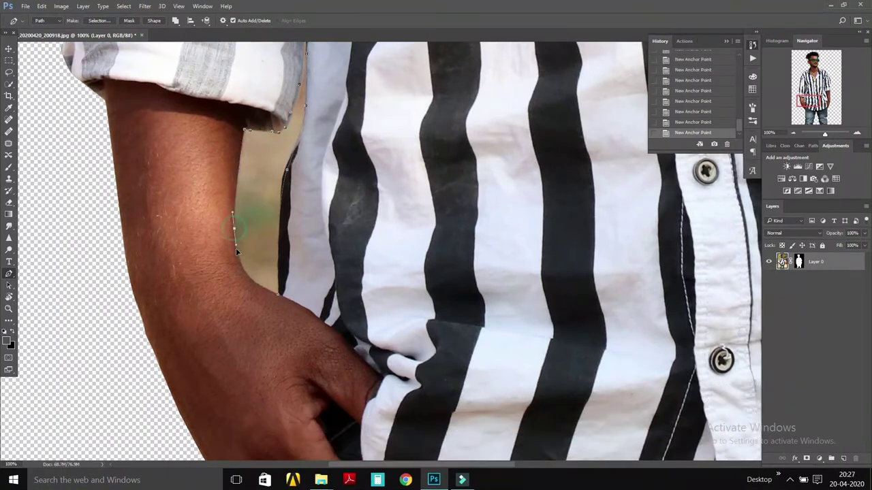
pyautogui.click(275, 298)
# - Make the second path a selection, erase the background in the arm gap, and deselect
pyautogui.rightClick(404, 99)
pyautogui.click(440, 143)
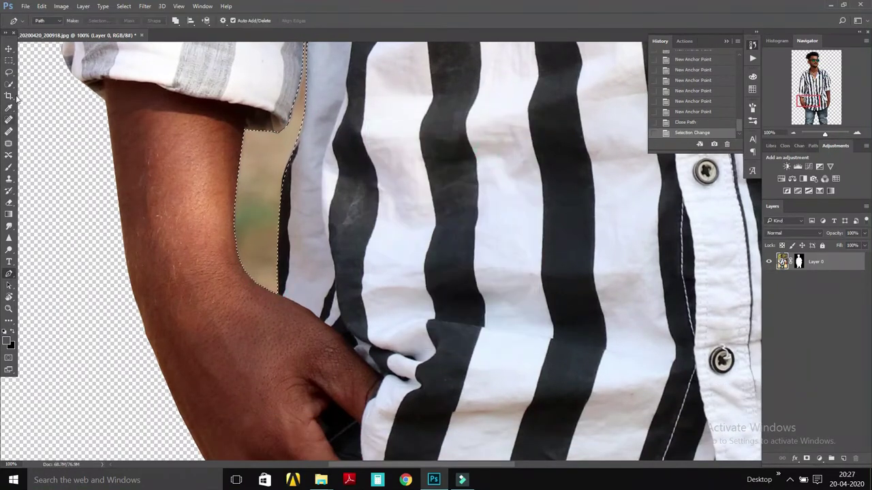
pyautogui.press('e')
pyautogui.moveTo(272, 102); pyautogui.dragTo(266, 287)
pyautogui.scroll(1, 278, 204)
pyautogui.scroll(1, 280, 215)
pyautogui.hotkey('ctrl', 'd')
# - Zoom out to the whole figure and crop the canvas closer around the man
pyautogui.hotkey('ctrl', '-')
pyautogui.hotkey('ctrl', '-')
pyautogui.hotkey('ctrl', '-')
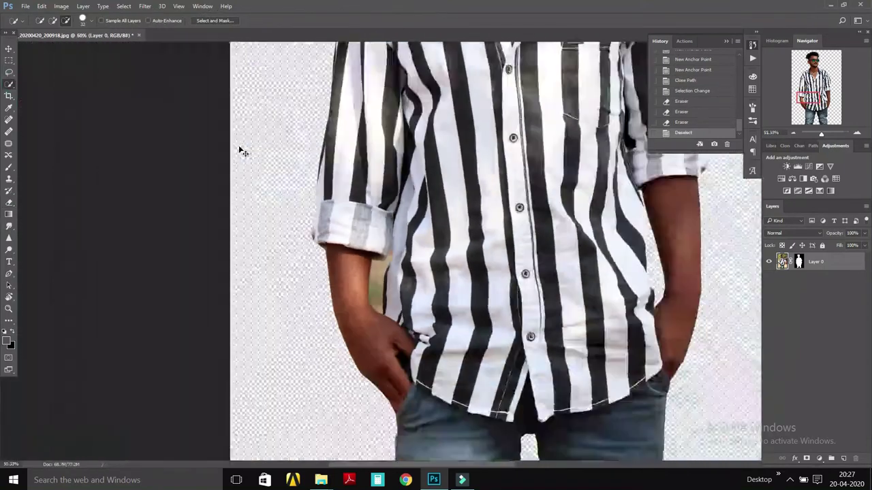
pyautogui.hotkey('ctrl', '-')
pyautogui.hotkey('ctrl', '-')
pyautogui.press('c')
pyautogui.hotkey('ctrl', '+')
pyautogui.hotkey('ctrl', '+')
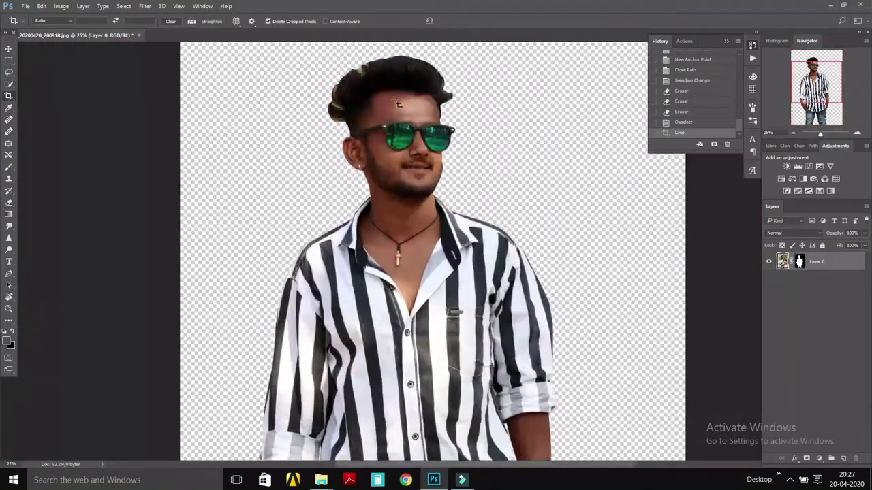
# - Refine Mask on the cutout, brushing the hair edge and setting Contrast to 22
pyautogui.click(123, 6)
pyautogui.click(152, 141)
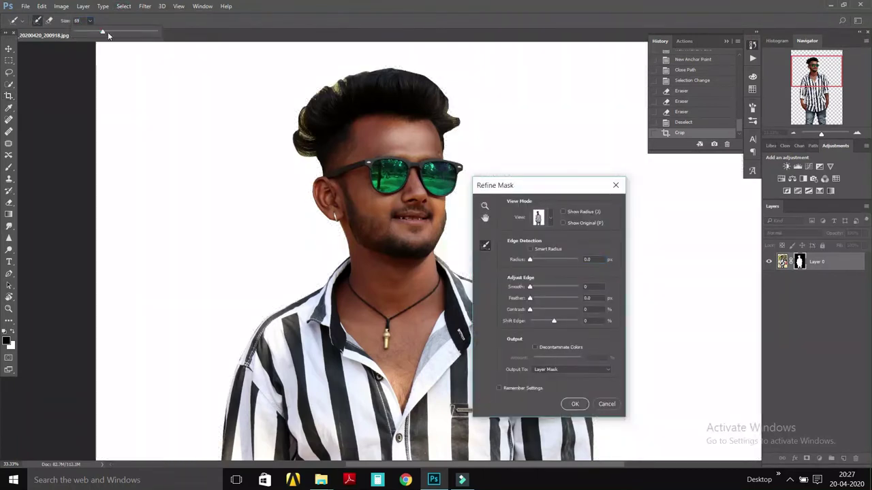
pyautogui.moveTo(305, 171)
pyautogui.mouseDown()
pyautogui.moveTo(444, 103)
pyautogui.moveTo(449, 144)
pyautogui.mouseUp()
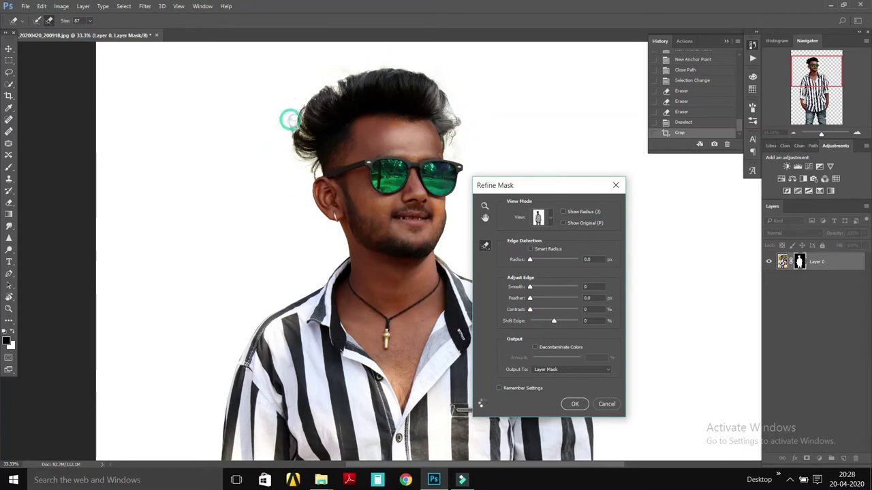
pyautogui.press('e')
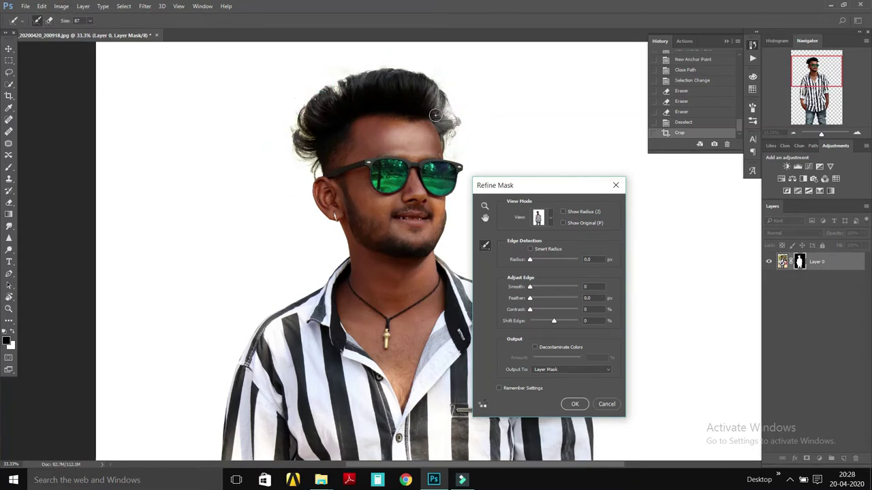
pyautogui.moveTo(530, 309); pyautogui.dragTo(540, 309)
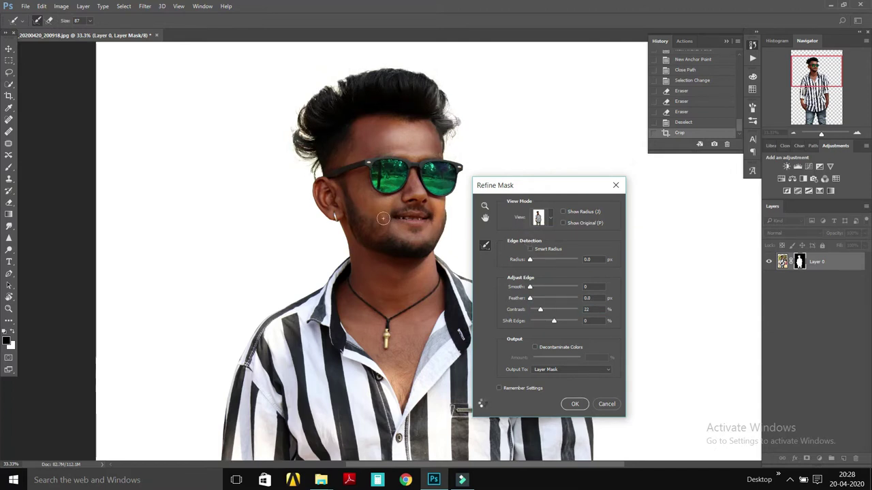
pyautogui.press('Escape')
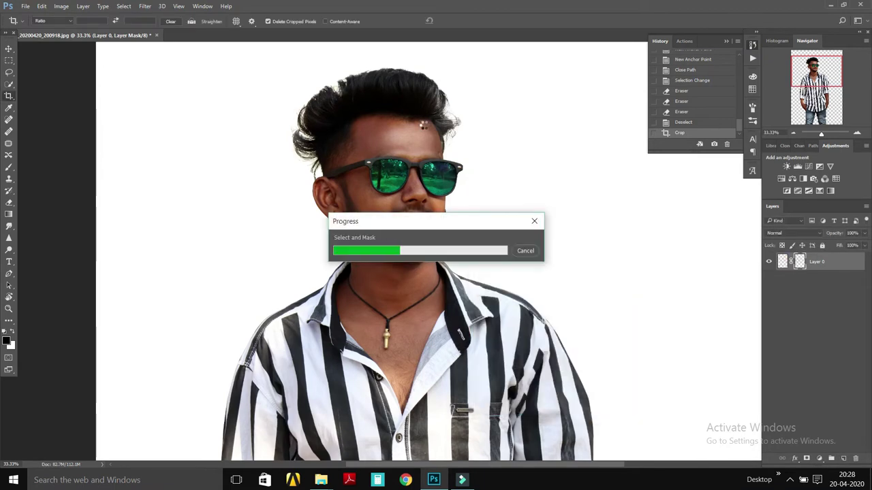
# - Set up the Eraser with a small soft brush
pyautogui.scroll(5, 486, 139)
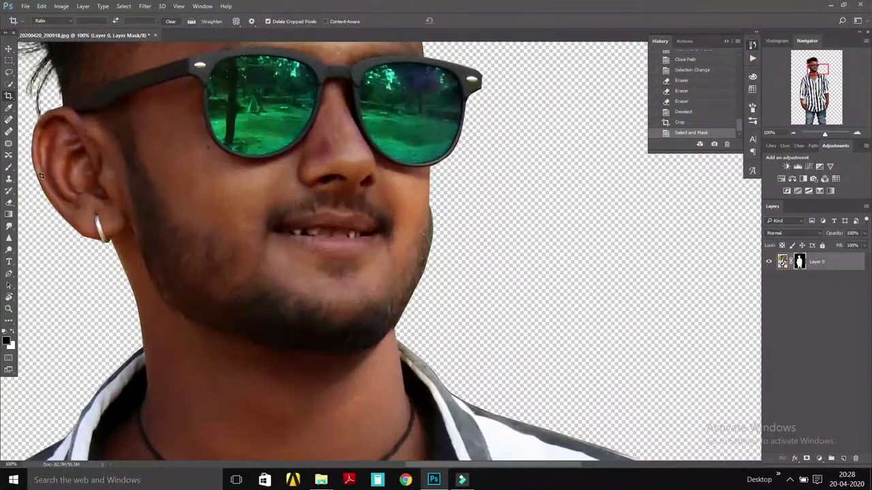
pyautogui.press('e')
pyautogui.rightClick(481, 222)
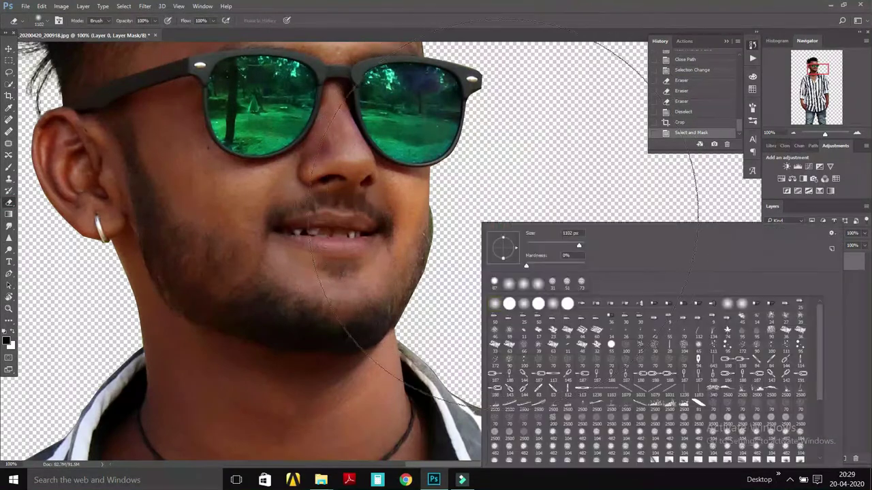
pyautogui.doubleClick(532, 271)
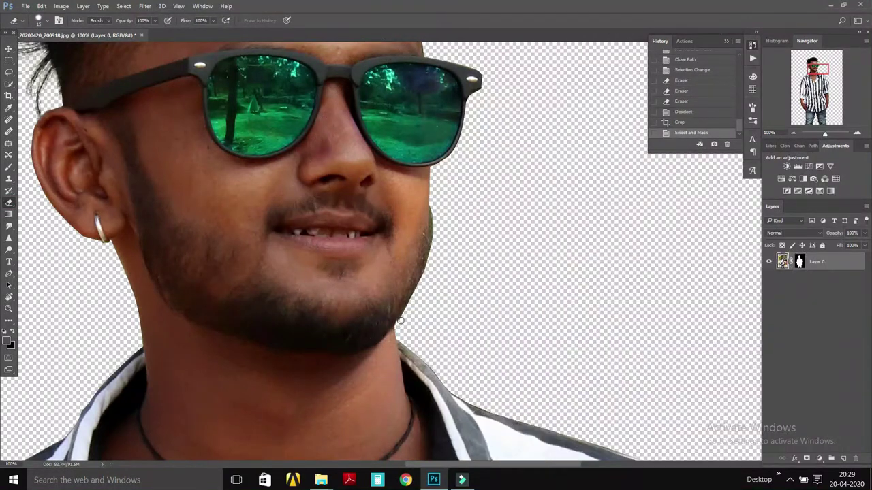
pyautogui.rightClick(509, 190)
pyautogui.press('Escape')
# - Erase the leftover background pixels along the jaw edge, redoing the strokes cleanly
pyautogui.moveTo(435, 213); pyautogui.dragTo(400, 330)
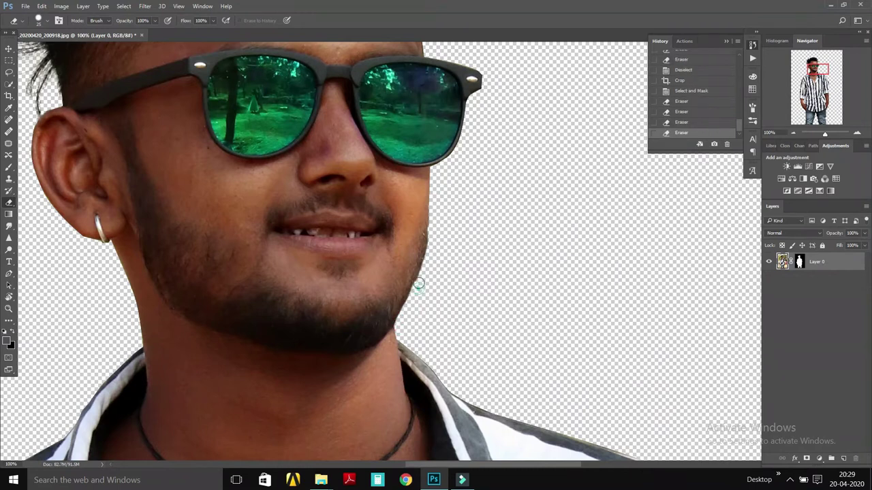
pyautogui.moveTo(416, 282); pyautogui.dragTo(421, 284)
pyautogui.hotkey('ctrl', 'z')
pyautogui.hotkey('ctrl', 'alt', 'z')
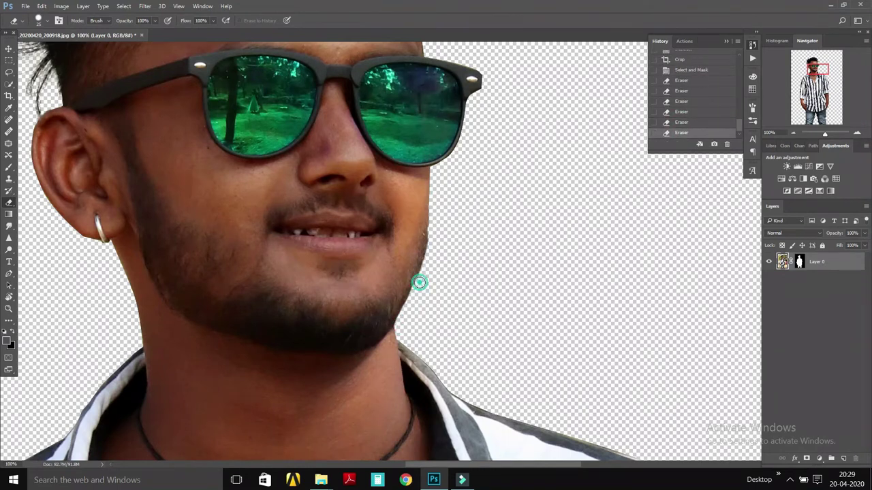
pyautogui.hotkey('ctrl', 'alt', 'z')
pyautogui.hotkey('ctrl', 'alt', 'z')
pyautogui.moveTo(424, 312); pyautogui.dragTo(429, 303)
pyautogui.scroll(-2, 521, 259)
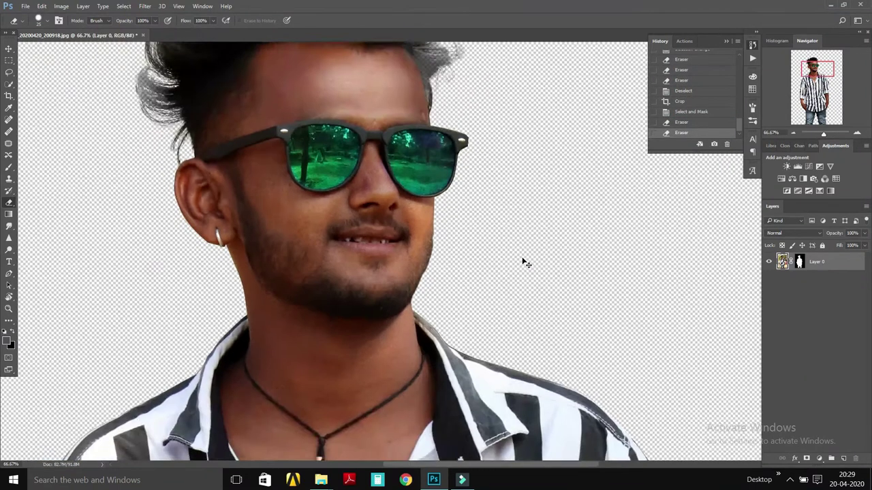
pyautogui.scroll(-2, 522, 258)
pyautogui.scroll(-1, 522, 259)
# - In File Explorer, browse F:\JAMMER\new folder\jK BKG into New folder (2) of backgrounds
pyautogui.click(321, 480)
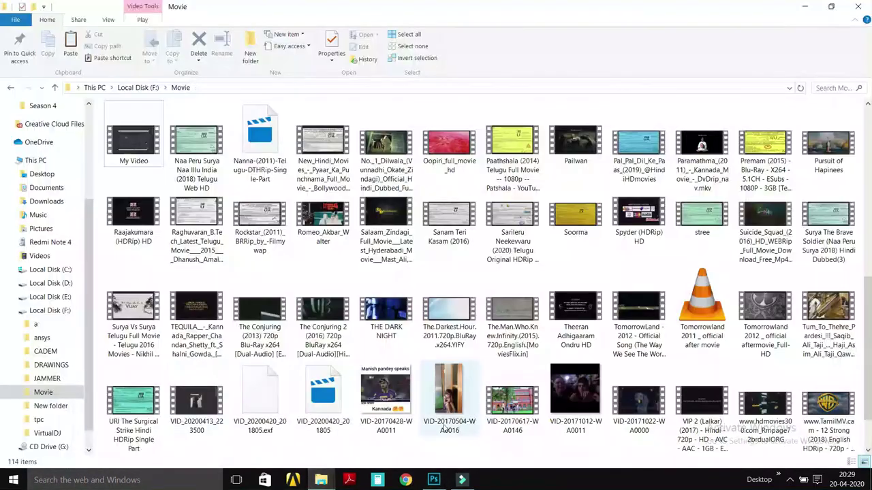
pyautogui.click(71, 413)
pyautogui.click(50, 406)
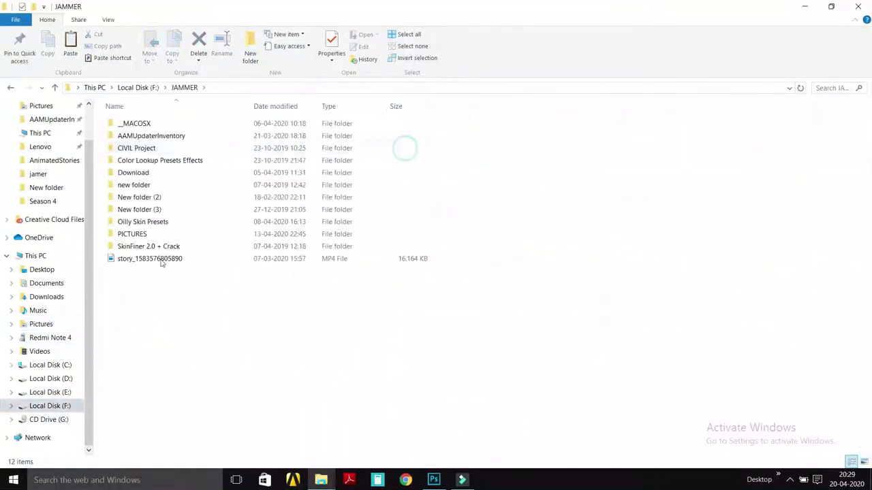
pyautogui.doubleClick(146, 234)
pyautogui.hotkey('alt', 'Left')
pyautogui.doubleClick(140, 185)
pyautogui.doubleClick(127, 246)
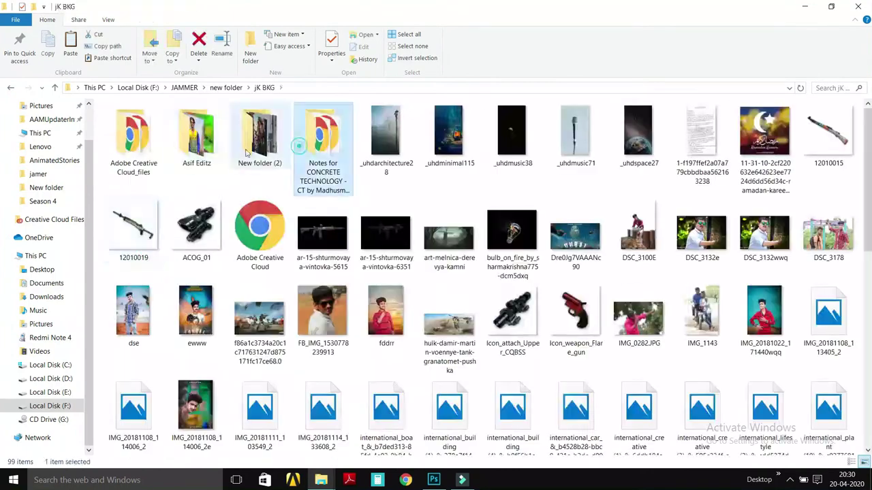
pyautogui.doubleClick(259, 133)
pyautogui.scroll(-5, 421, 172)
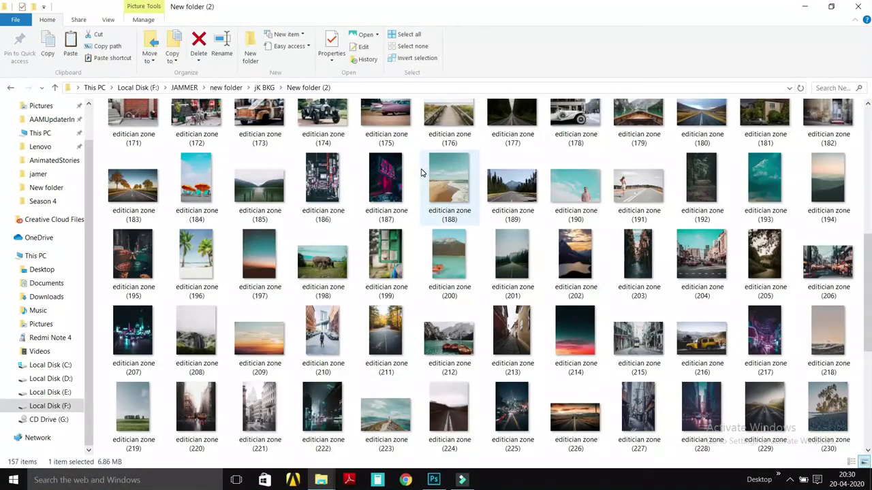
pyautogui.scroll(-5, 702, 269)
pyautogui.click(363, 292)
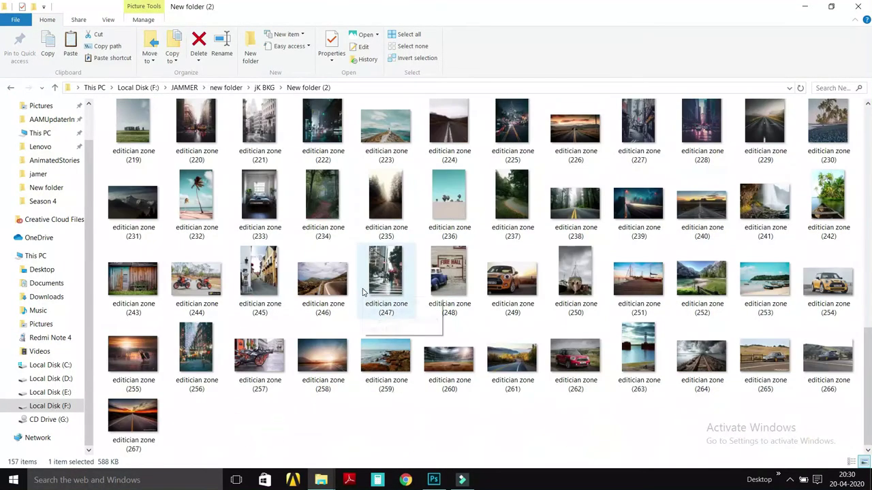
# - Open the other backgrounds subfolder and preview the garage-door photo full-screen
pyautogui.click(10, 87)
pyautogui.doubleClick(234, 135)
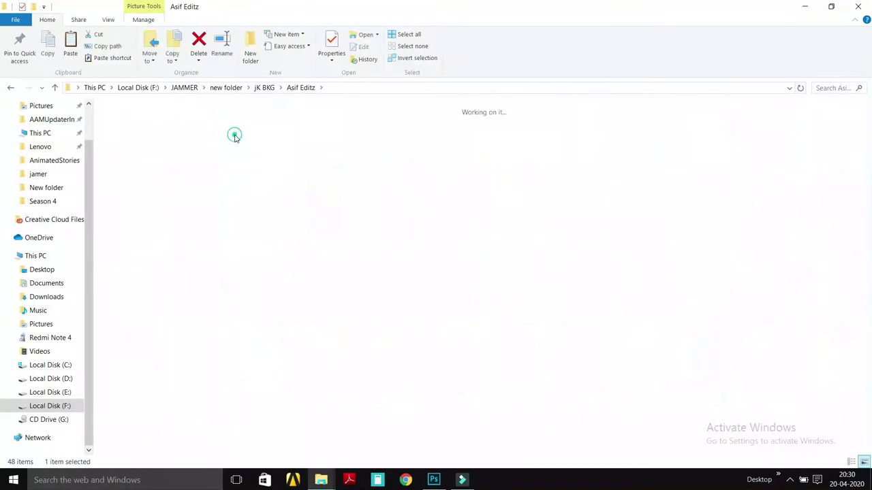
pyautogui.doubleClick(234, 135)
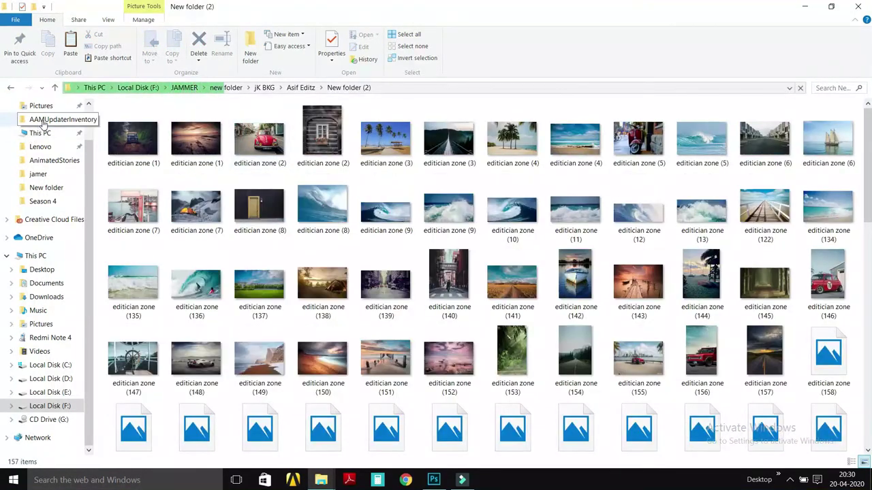
pyautogui.click(512, 361)
pyautogui.scroll(-3, 511, 361)
pyautogui.doubleClick(512, 188)
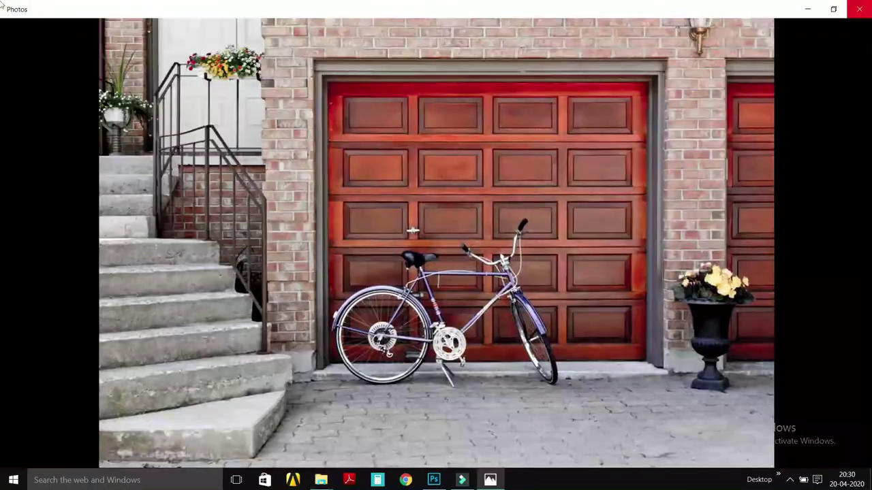
pyautogui.hotkey('alt', 'F4')
# - Place the garage-door photo into the image, scale it to fill, and move it behind the man
pyautogui.moveTo(511, 188)
pyautogui.mouseDown()
pyautogui.moveTo(548, 354)
pyautogui.moveTo(211, 190)
pyautogui.mouseUp()
pyautogui.moveTo(399, 292); pyautogui.dragTo(611, 462)
pyautogui.press('Return')
pyautogui.hotkey('ctrl', '[')
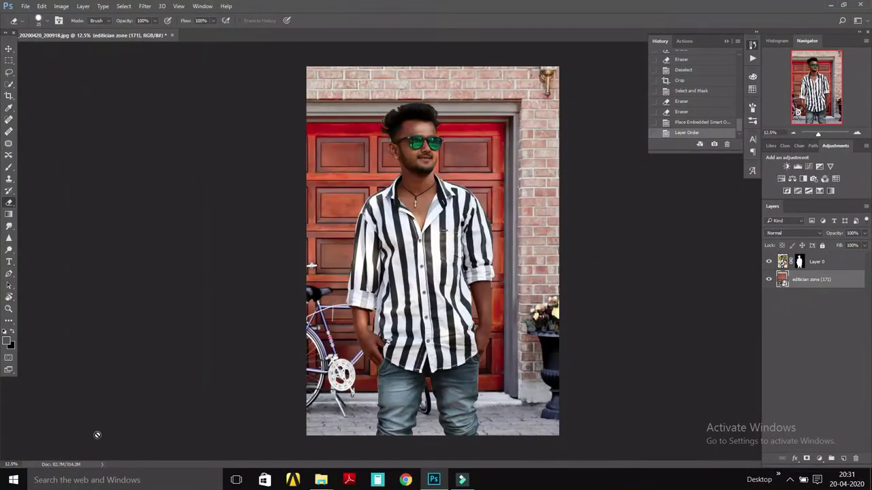
# - Add a clipped Hue/Saturation layer with saturation -35 and darker lightness
pyautogui.click(163, 6)
pyautogui.click(819, 458)
pyautogui.click(784, 334)
pyautogui.moveTo(670, 188)
pyautogui.mouseDown()
pyautogui.moveTo(655, 188)
pyautogui.moveTo(658, 201)
pyautogui.mouseUp()
pyautogui.click(720, 100)
pyautogui.click(819, 458)
# - Add a Vibrance layer at -24 and a clipped Brightness/Contrast layer
pyautogui.click(783, 322)
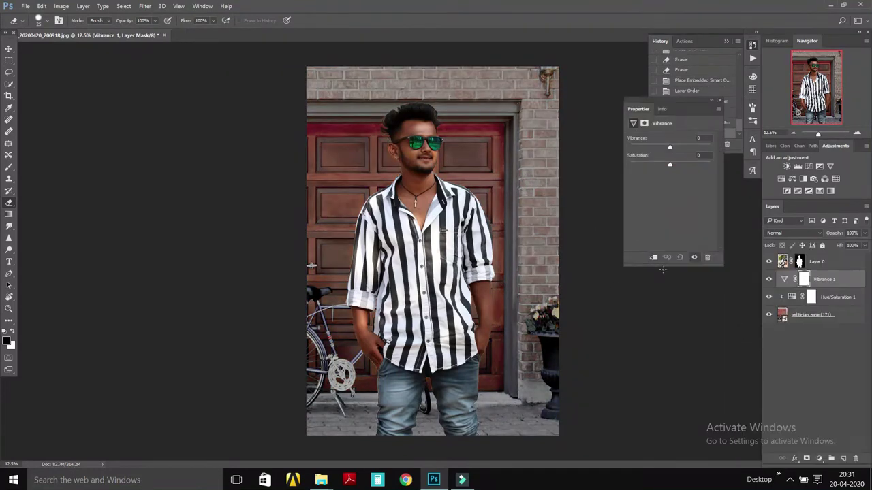
pyautogui.moveTo(670, 147)
pyautogui.mouseDown()
pyautogui.moveTo(660, 147)
pyautogui.moveTo(689, 164)
pyautogui.moveTo(664, 164)
pyautogui.mouseUp()
pyautogui.click(819, 459)
pyautogui.click(784, 281)
pyautogui.click(653, 257)
pyautogui.click(720, 100)
# - Apply a Gaussian Blur to the garage-door background layer
pyautogui.click(144, 7)
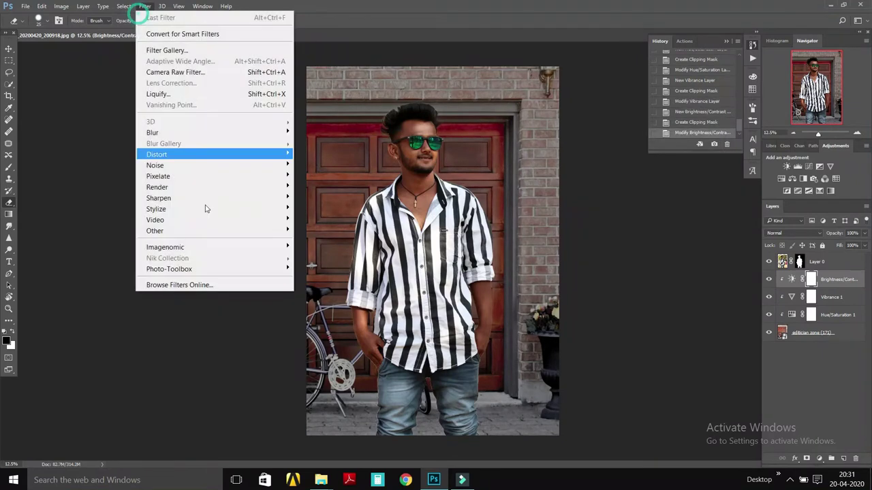
pyautogui.click(811, 332)
pyautogui.click(145, 6)
pyautogui.click(320, 174)
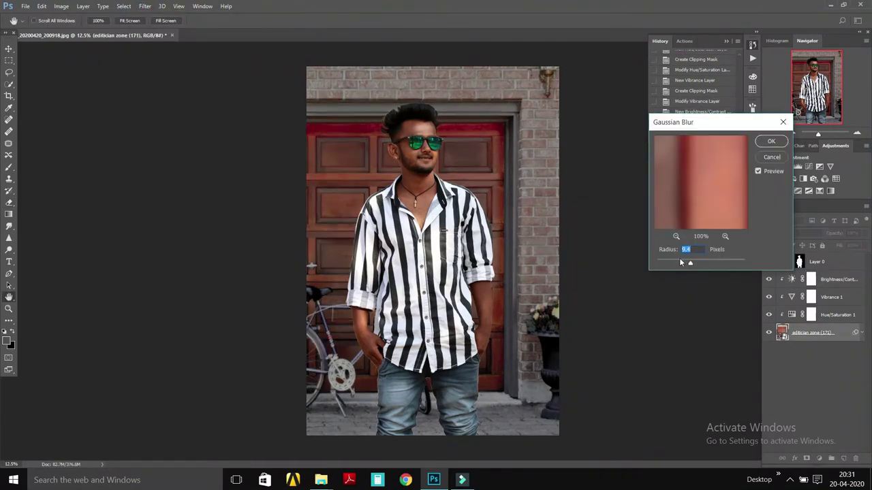
pyautogui.click(771, 141)
pyautogui.click(145, 6)
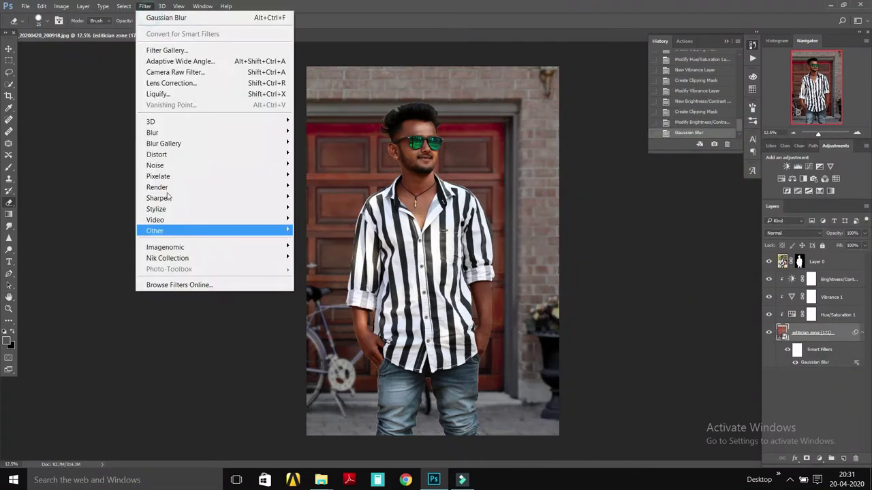
pyautogui.click(327, 242)
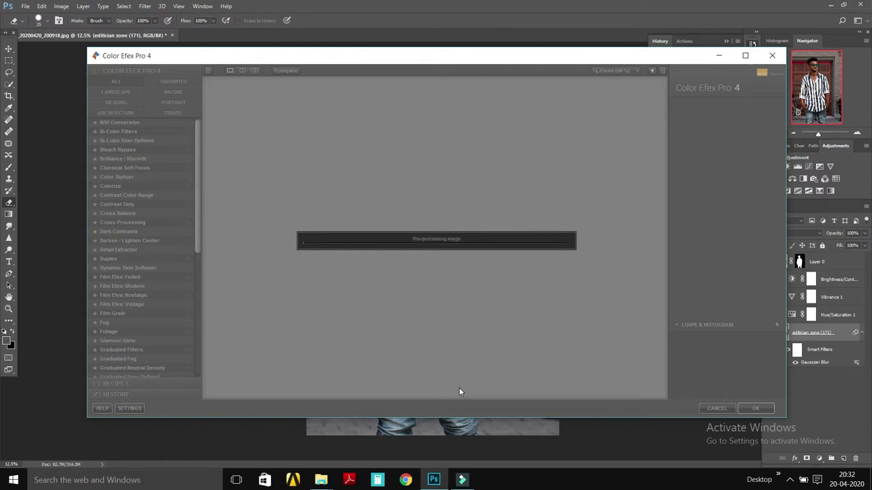
# - Apply the Color Efex Pro 4 Dark Contrasts filter to the background and apply Layer 0's mask
pyautogui.click(130, 232)
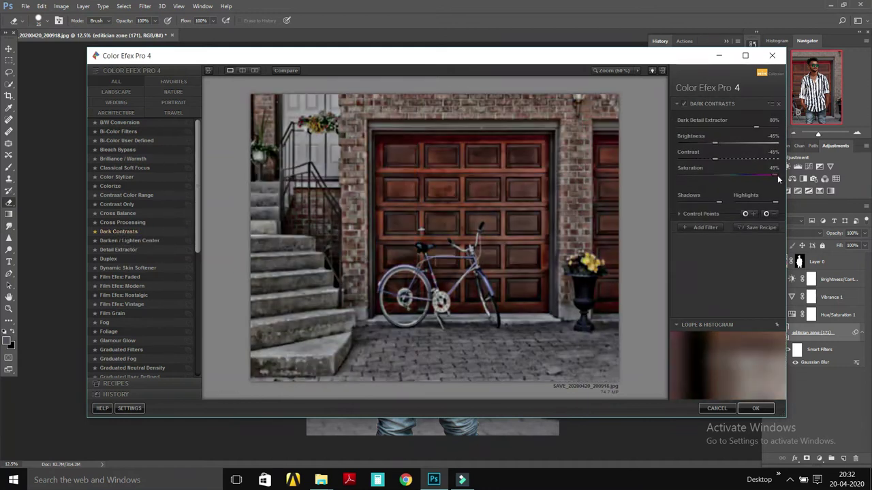
pyautogui.click(753, 409)
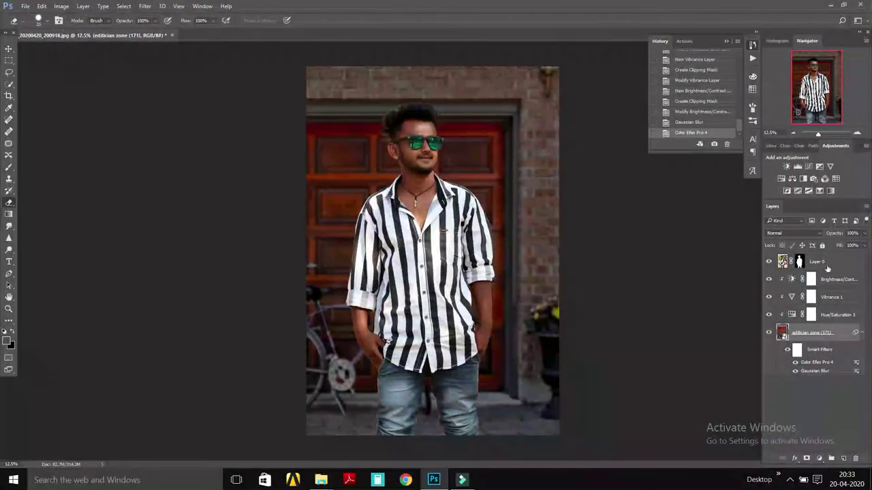
pyautogui.rightClick(793, 261)
pyautogui.click(802, 292)
pyautogui.click(144, 6)
pyautogui.click(163, 89)
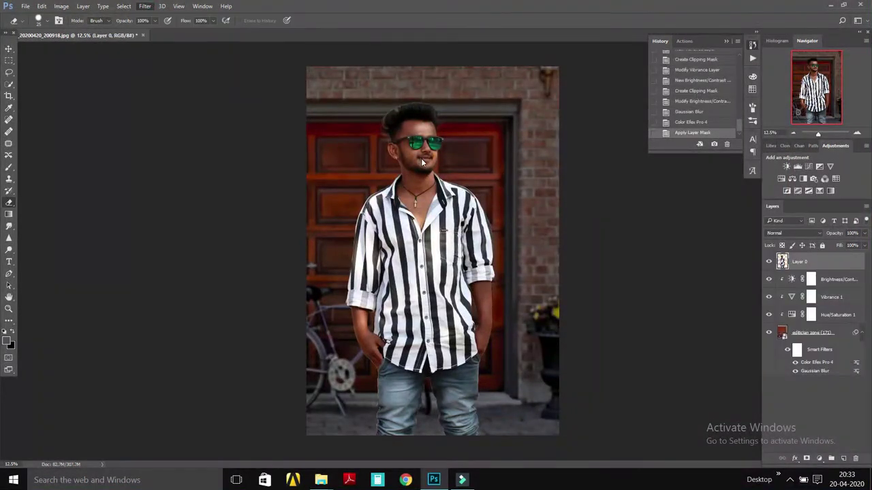
# - Push the top-left edge of the hair into a smoother shape with Liquify and apply it
pyautogui.scroll(2, 204, 102)
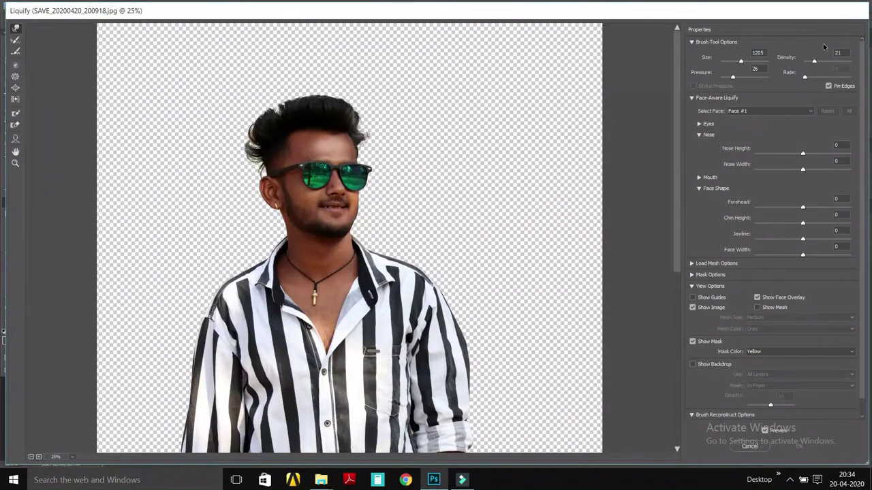
pyautogui.moveTo(272, 107)
pyautogui.mouseDown()
pyautogui.moveTo(269, 119)
pyautogui.moveTo(313, 92)
pyautogui.moveTo(343, 121)
pyautogui.moveTo(348, 99)
pyautogui.mouseUp()
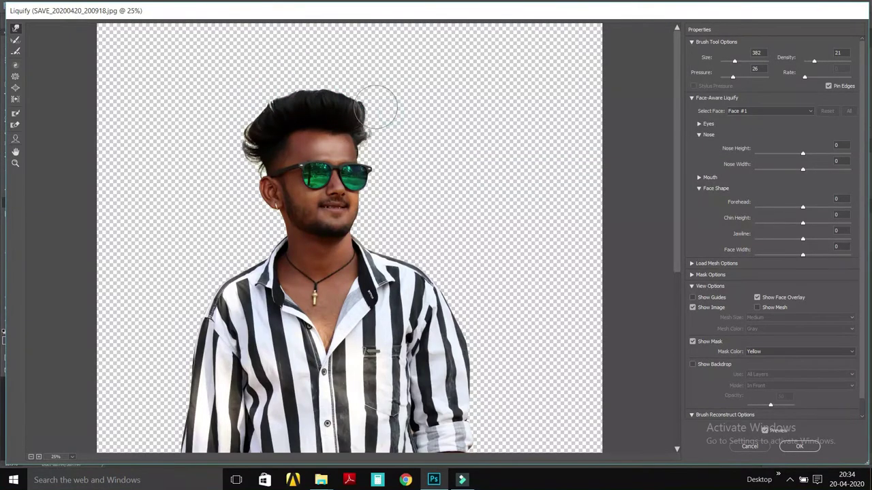
pyautogui.click(808, 452)
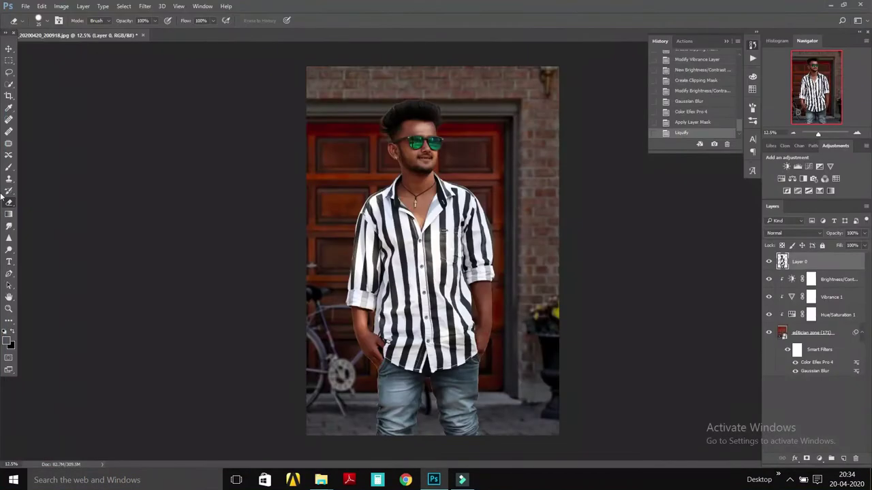
# - Run GREYCstoration with contour preservation 0.2, anisotropy 1, geometry regularity 3, using GPU
pyautogui.click(147, 6)
pyautogui.click(312, 194)
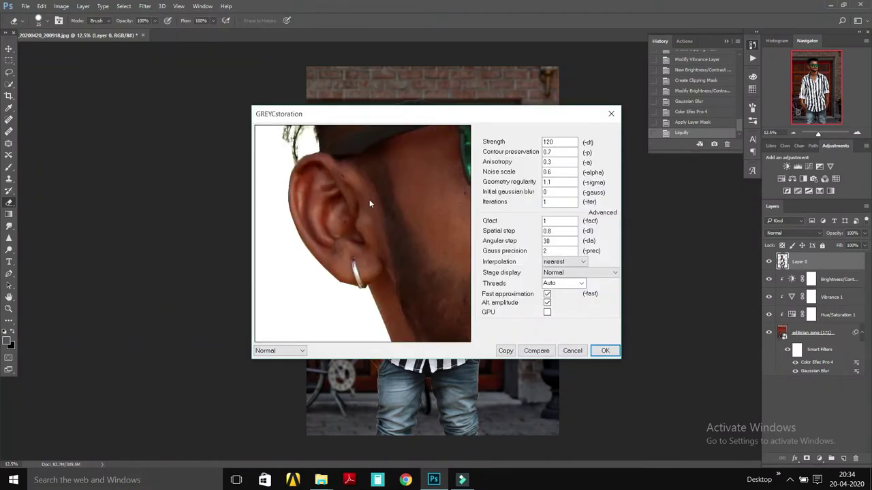
pyautogui.doubleClick(548, 151)
pyautogui.write('0')
pyautogui.doubleClick(551, 161)
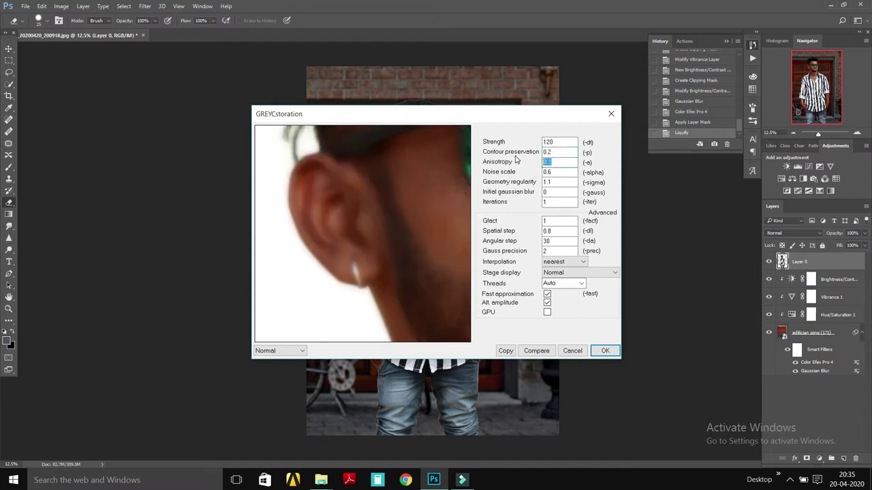
pyautogui.write('10.1')
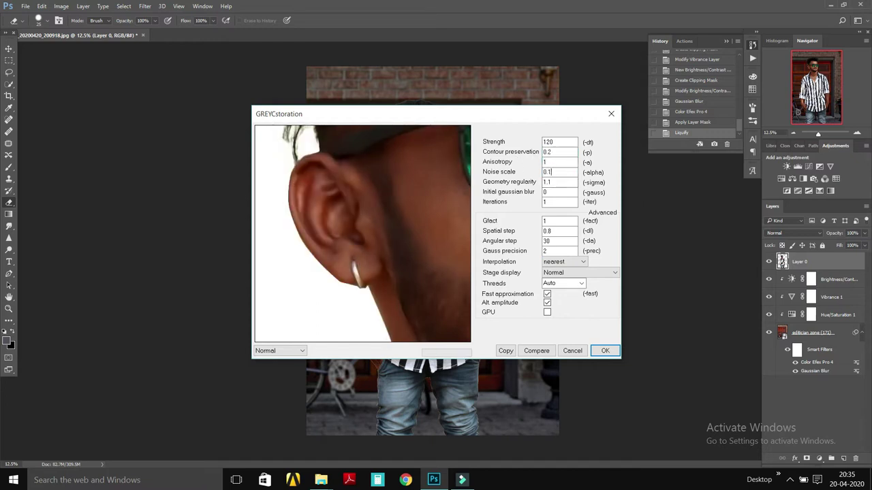
pyautogui.doubleClick(556, 181)
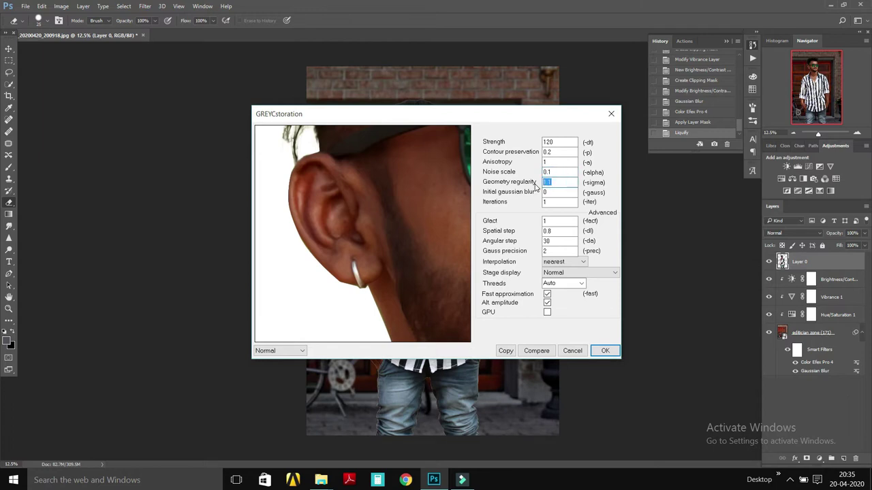
pyautogui.write('3')
pyautogui.click(546, 313)
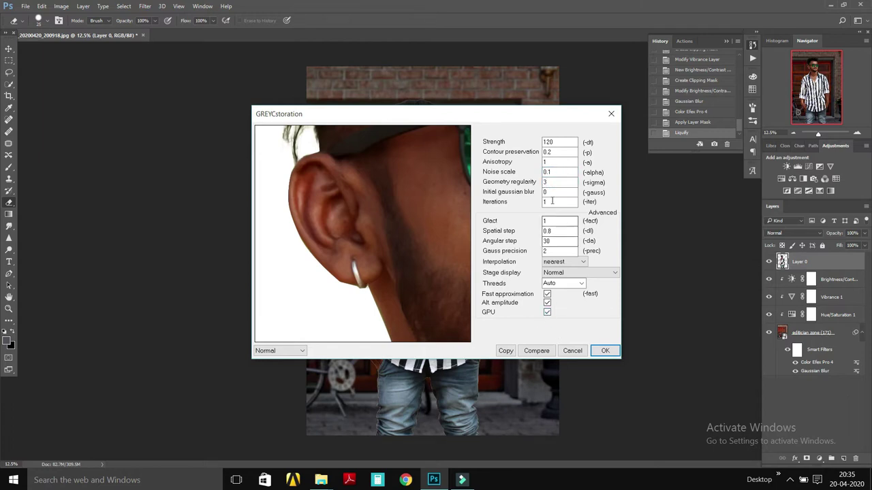
pyautogui.click(605, 350)
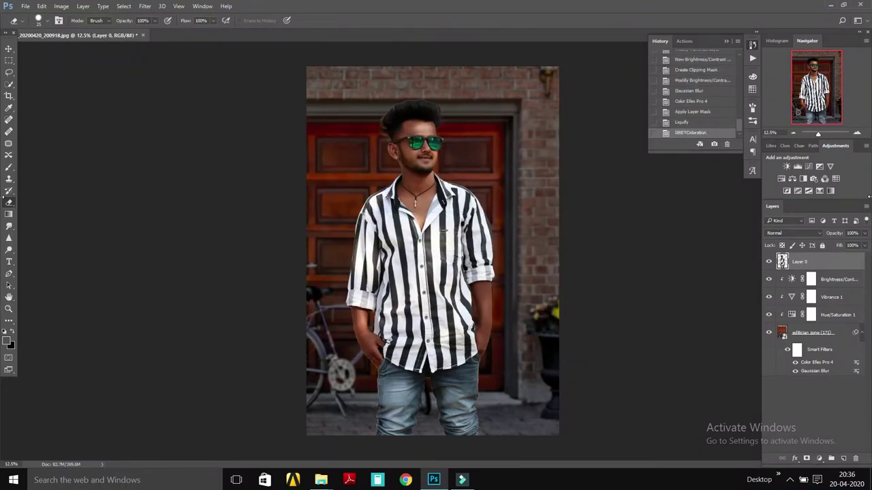
# - Apply Color Efex Pro 4's Dark Contrasts effect to the man as a new layer
pyautogui.scroll(3, 35, 120)
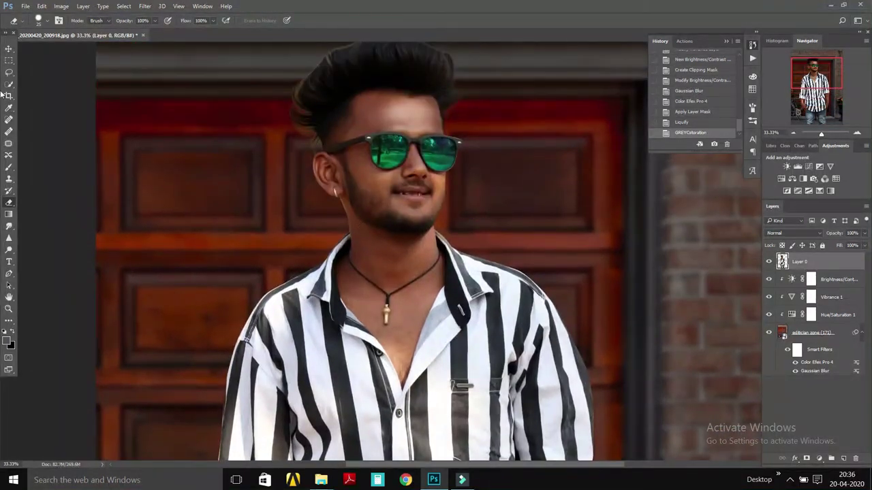
pyautogui.click(144, 6)
pyautogui.click(320, 262)
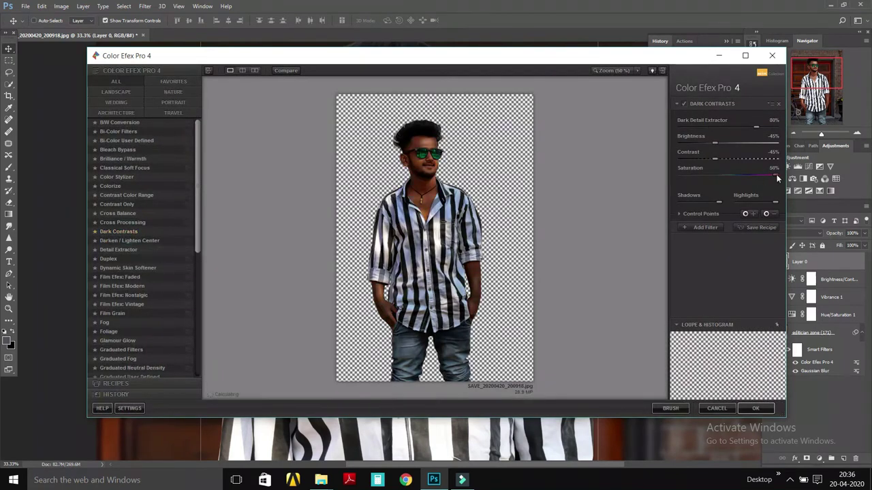
pyautogui.click(755, 408)
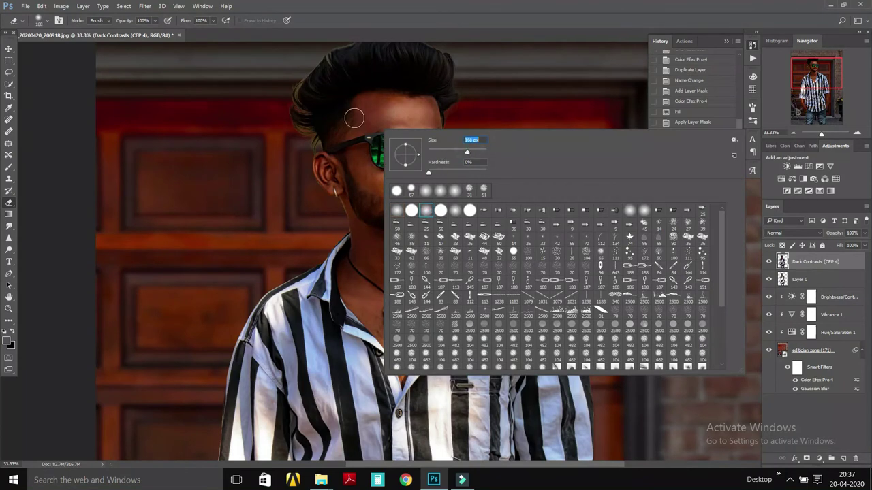
# - Erase the dark layer over the face and chest, then undo those eraser strokes
pyautogui.press('Return')
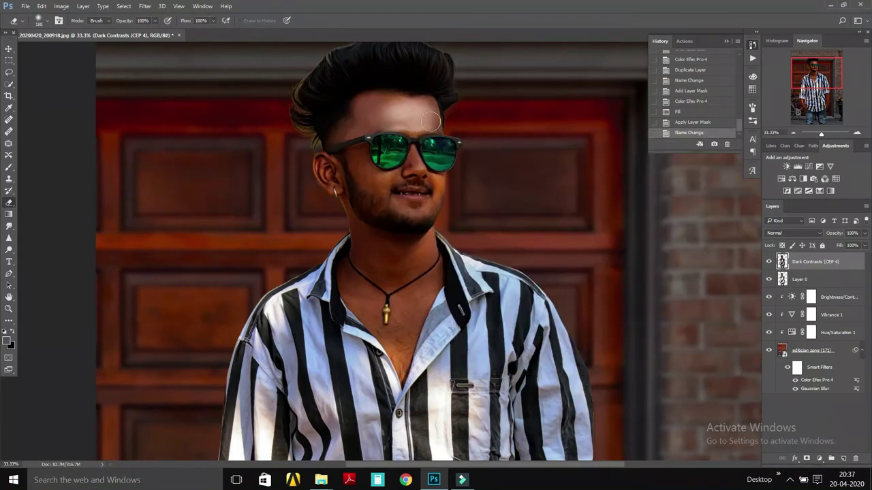
pyautogui.moveTo(358, 153)
pyautogui.mouseDown()
pyautogui.moveTo(429, 204)
pyautogui.moveTo(409, 170)
pyautogui.mouseUp()
pyautogui.moveTo(320, 163)
pyautogui.mouseDown()
pyautogui.moveTo(400, 366)
pyautogui.moveTo(382, 273)
pyautogui.mouseUp()
pyautogui.moveTo(371, 224); pyautogui.dragTo(402, 262)
pyautogui.hotkey('ctrl', 'alt', 'z')
pyautogui.click(42, 6)
pyautogui.hotkey('ctrl', 'alt', 'z')
pyautogui.hotkey('ctrl', 'alt', 'z')
pyautogui.hotkey('ctrl', 'alt', 'z')
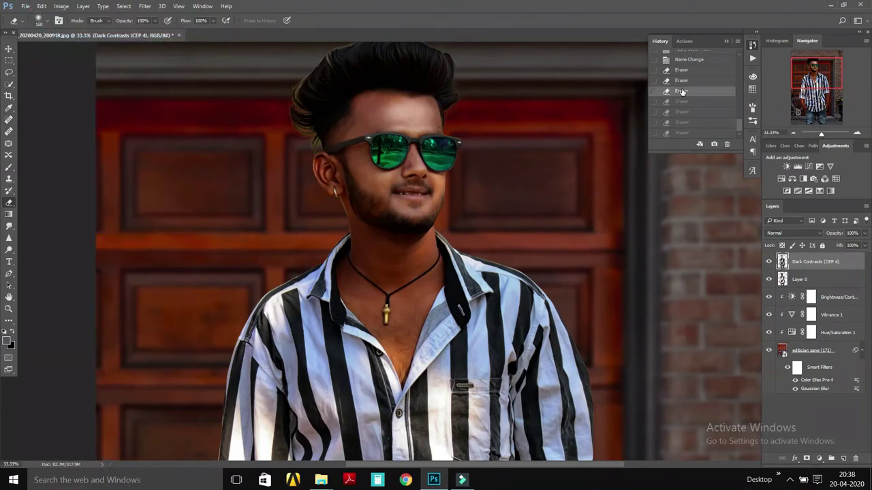
# - Add a layer mask to Dark Contrasts and paint it out over the chest and chin with a 174 brush
pyautogui.click(807, 458)
pyautogui.press('b')
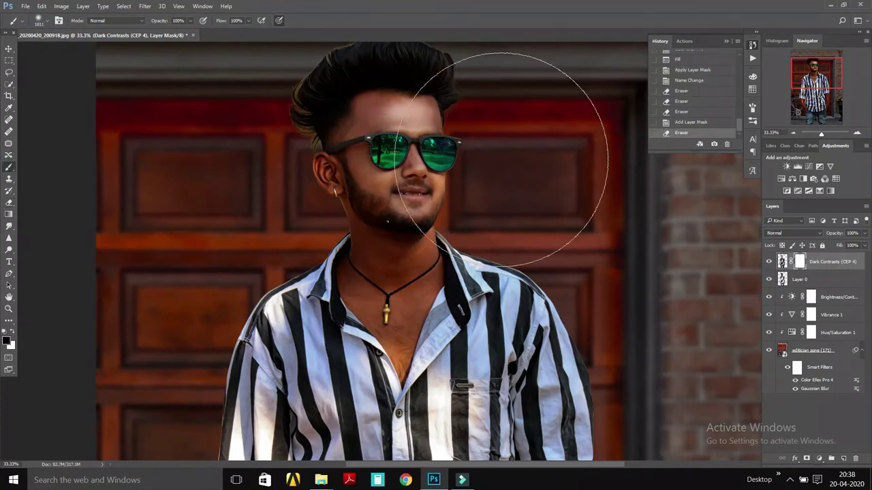
pyautogui.rightClick(388, 223)
pyautogui.write('174')
pyautogui.press('Return')
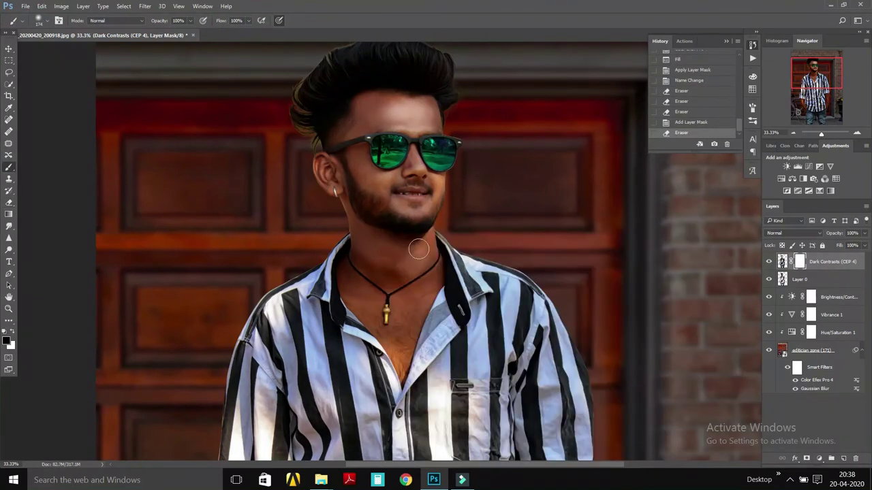
pyautogui.moveTo(438, 282)
pyautogui.mouseDown()
pyautogui.moveTo(398, 335)
pyautogui.moveTo(436, 232)
pyautogui.mouseUp()
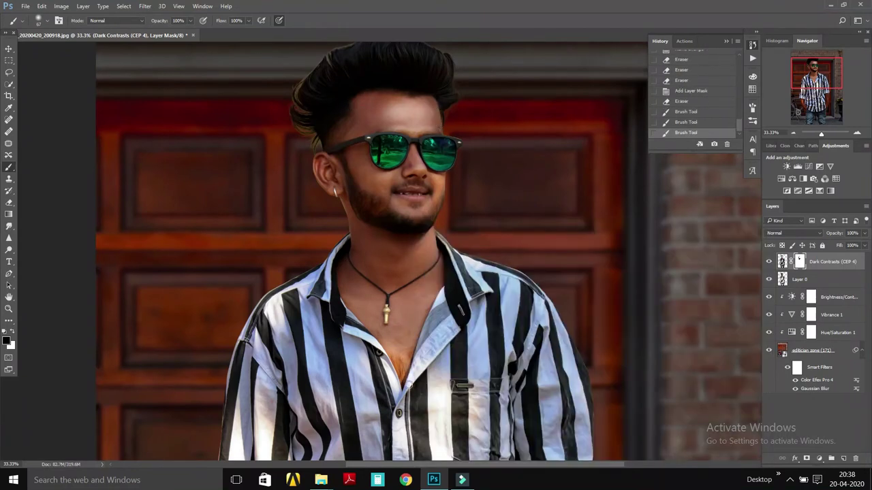
pyautogui.moveTo(407, 354)
pyautogui.mouseDown()
pyautogui.moveTo(402, 389)
pyautogui.moveTo(408, 382)
pyautogui.mouseUp()
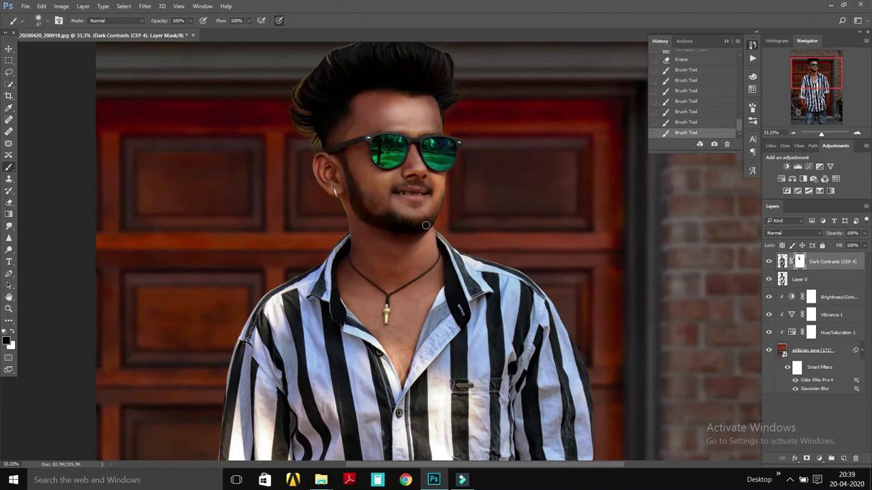
# - Mask the beard at 33% brush opacity, then both forearms and hand at full opacity
pyautogui.press('3')
pyautogui.press('3')
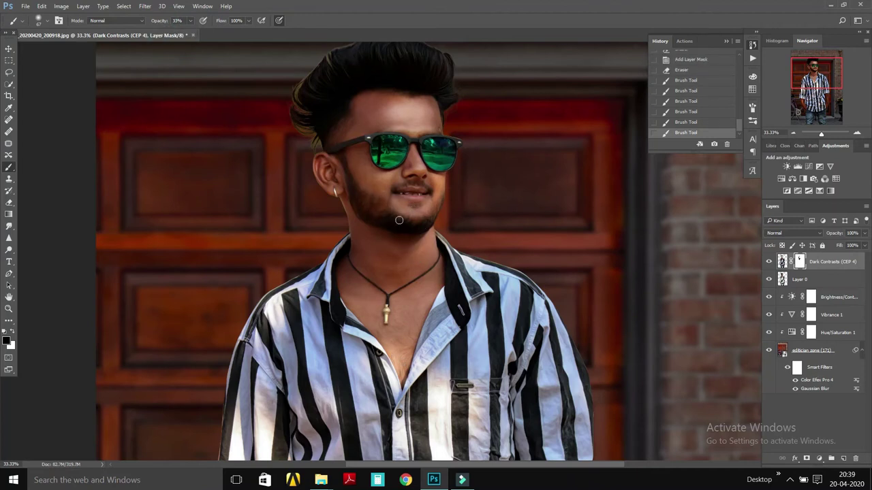
pyautogui.moveTo(399, 220)
pyautogui.mouseDown()
pyautogui.moveTo(406, 224)
pyautogui.moveTo(361, 151)
pyautogui.mouseUp()
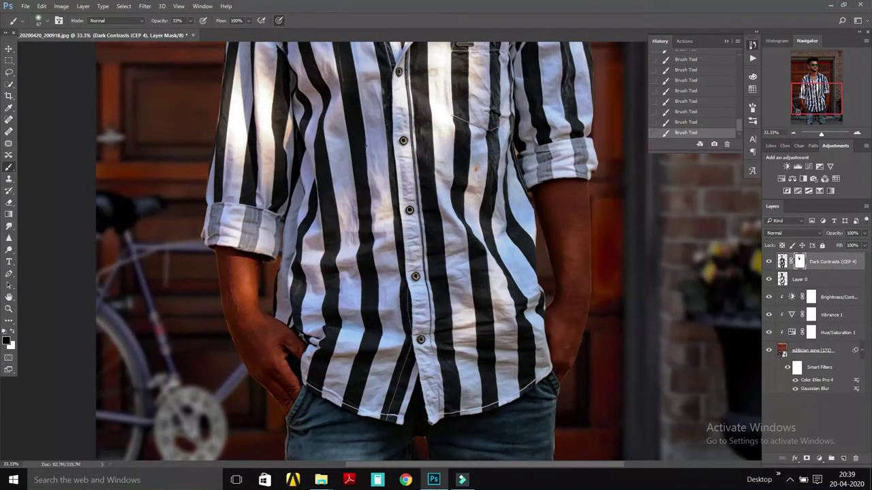
pyautogui.rightClick(366, 146)
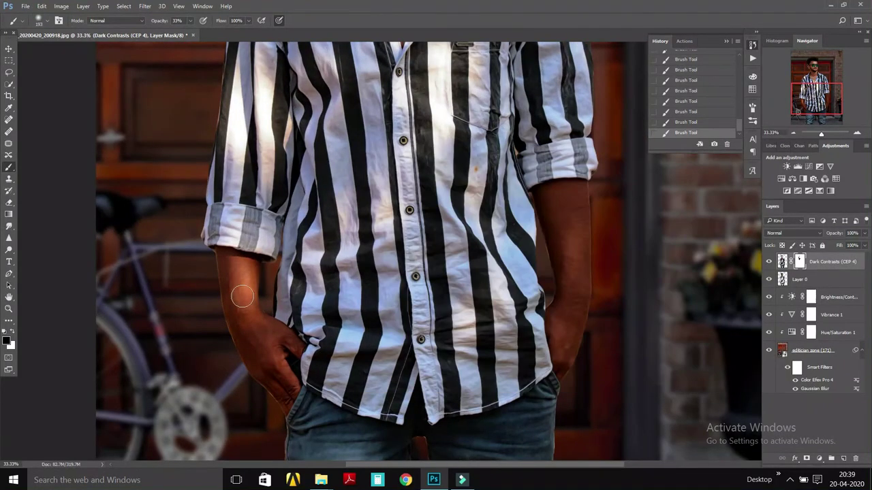
pyautogui.press('0')
pyautogui.moveTo(227, 256); pyautogui.dragTo(286, 386)
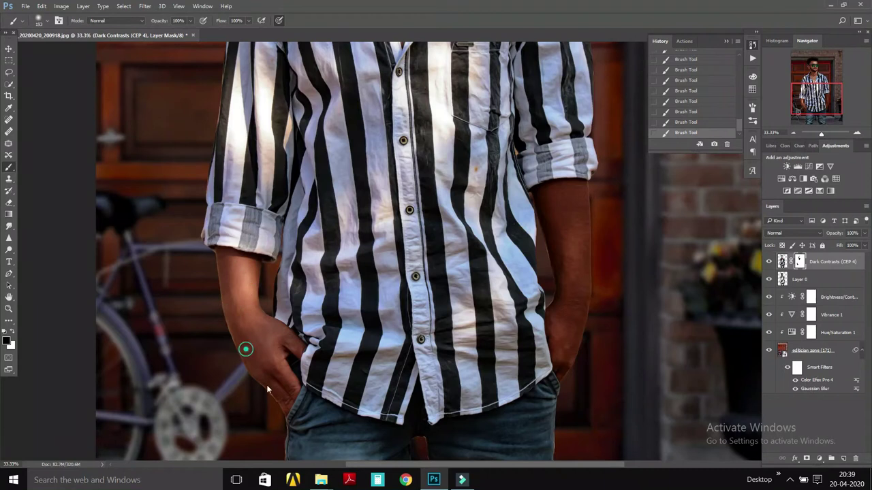
pyautogui.moveTo(566, 268)
pyautogui.mouseDown()
pyautogui.moveTo(575, 191)
pyautogui.moveTo(554, 229)
pyautogui.moveTo(578, 343)
pyautogui.moveTo(552, 323)
pyautogui.moveTo(579, 250)
pyautogui.mouseUp()
pyautogui.scroll(-1, 572, 231)
pyautogui.scroll(-2, 573, 230)
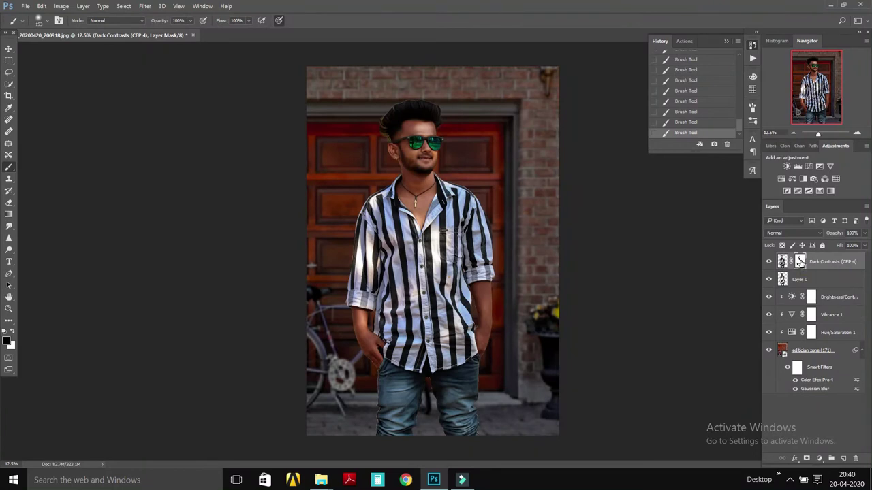
# - Apply the layer mask and merge Dark Contrasts down into Layer 0
pyautogui.rightClick(800, 262)
pyautogui.click(759, 296)
pyautogui.rightClick(831, 262)
pyautogui.click(610, 392)
pyautogui.scroll(1, 425, 437)
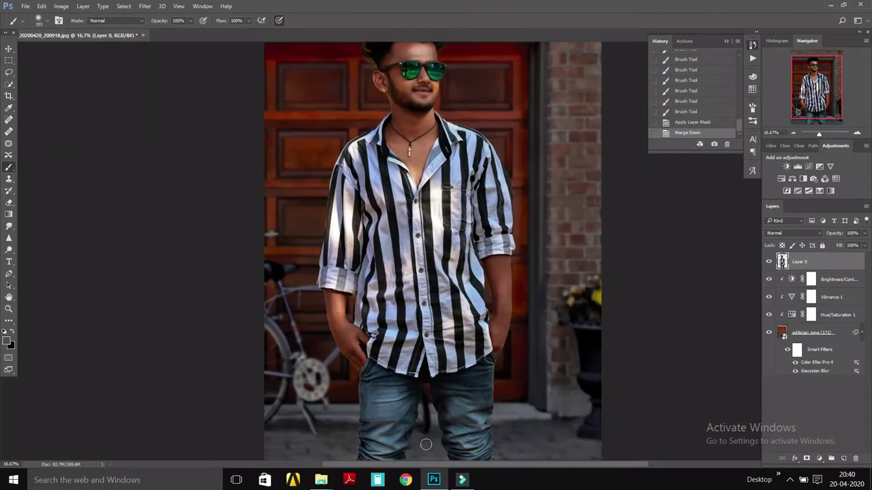
pyautogui.scroll(-2, 443, 430)
pyautogui.scroll(4, 461, 419)
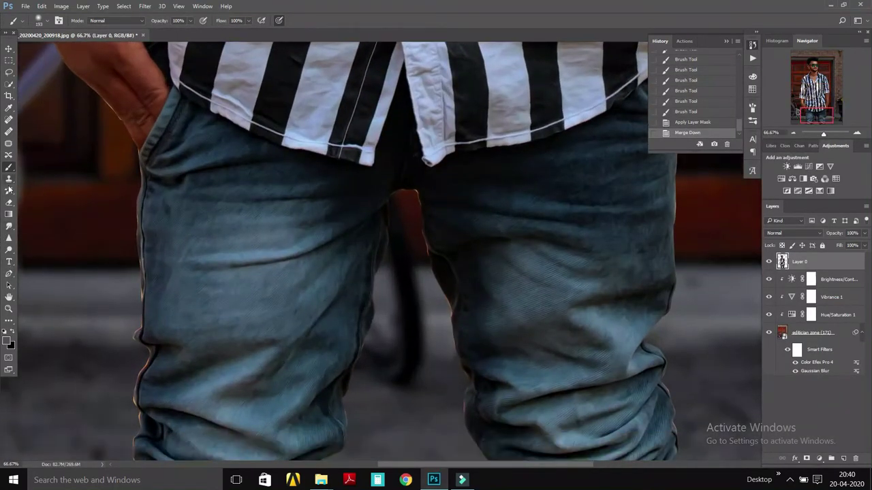
# - Erase stray fringe along the jeans' inner, outer and bottom edges with the Eraser
pyautogui.click(9, 202)
pyautogui.rightClick(379, 213)
pyautogui.press('Escape')
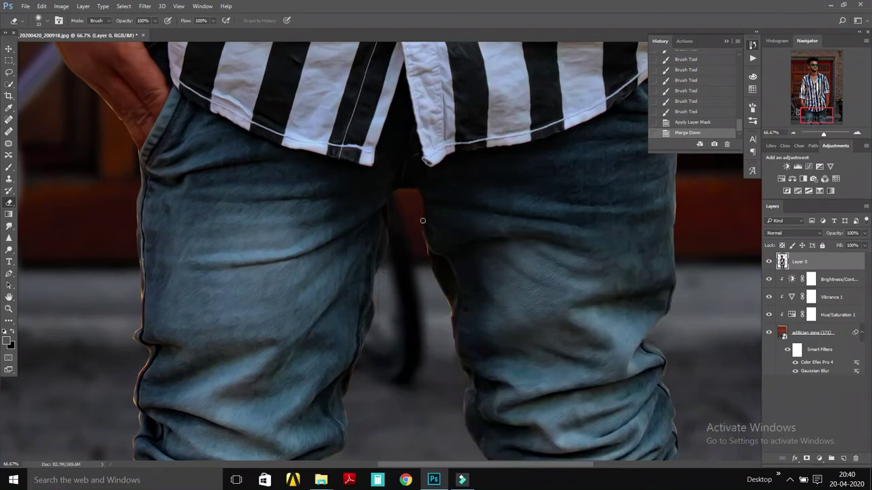
pyautogui.moveTo(448, 332); pyautogui.dragTo(464, 369)
pyautogui.scroll(-2, 457, 351)
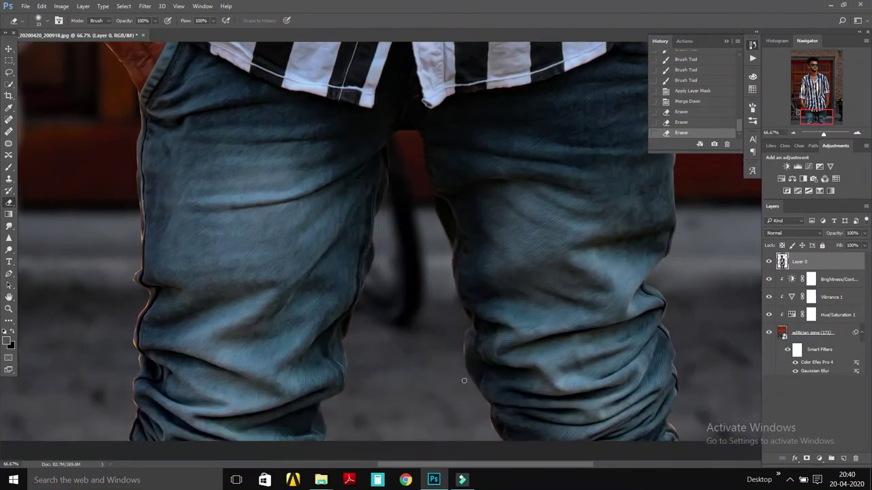
pyautogui.moveTo(488, 395); pyautogui.dragTo(455, 421)
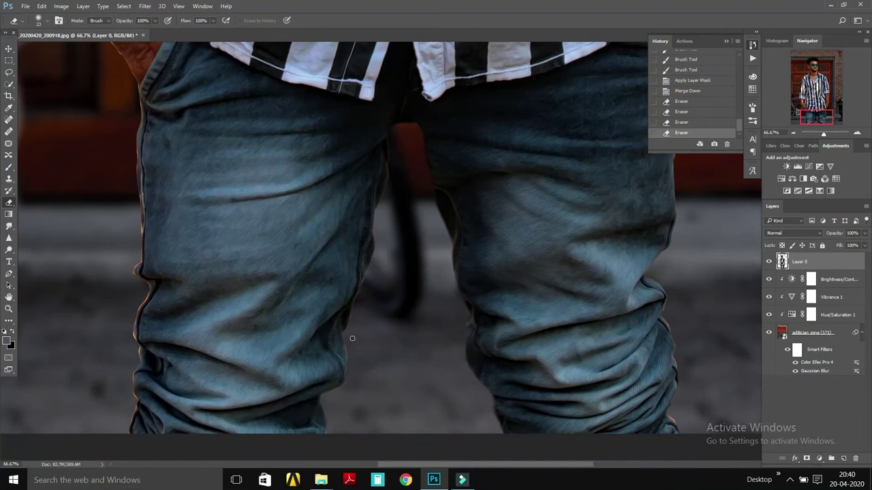
pyautogui.moveTo(372, 268); pyautogui.dragTo(376, 211)
pyautogui.moveTo(392, 146); pyautogui.dragTo(326, 375)
pyautogui.scroll(-2, 326, 376)
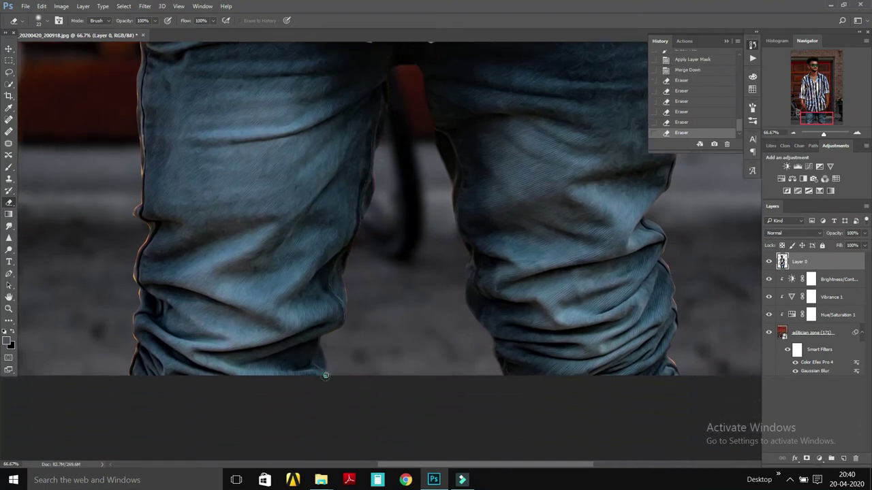
pyautogui.moveTo(345, 327); pyautogui.dragTo(334, 335)
pyautogui.click(333, 334)
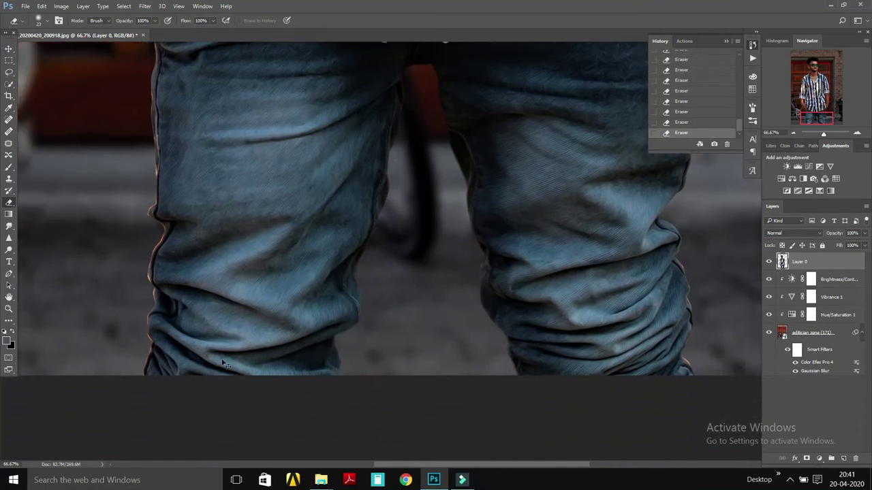
# - Pan up along the figure and erase leftover background at the arm edge
pyautogui.hscroll(-3, 344, 272)
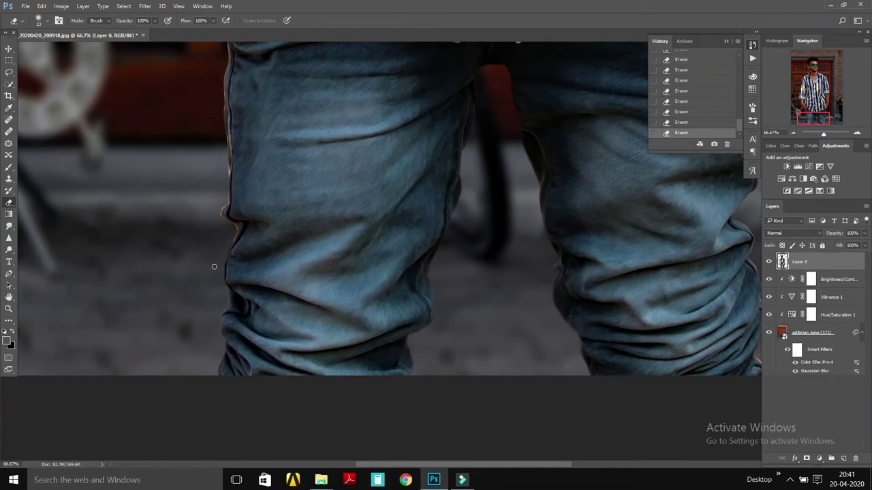
pyautogui.scroll(2, 214, 266)
pyautogui.hscroll(-1, 214, 266)
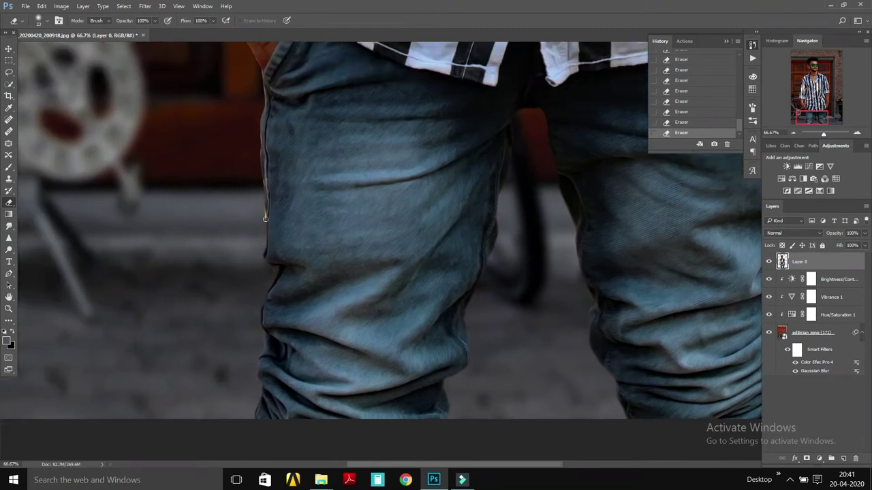
pyautogui.scroll(2, 262, 173)
pyautogui.hscroll(-2, 306, 190)
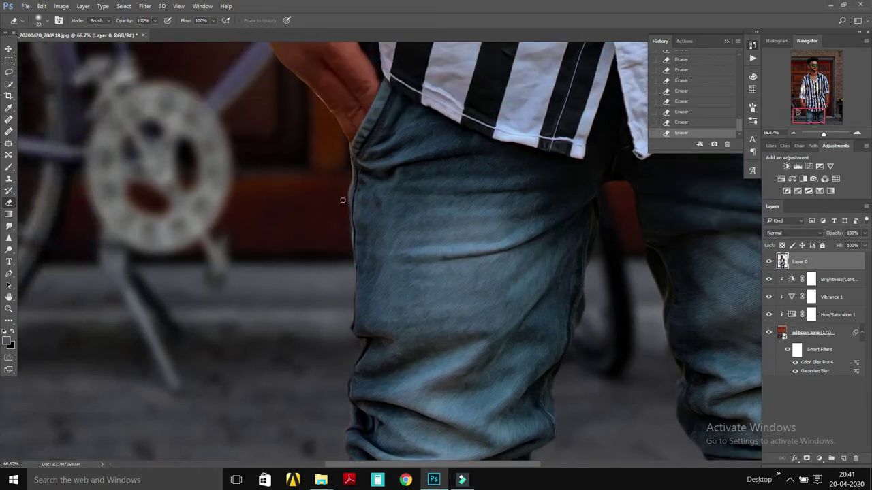
pyautogui.scroll(3, 271, 86)
pyautogui.hscroll(-1, 331, 221)
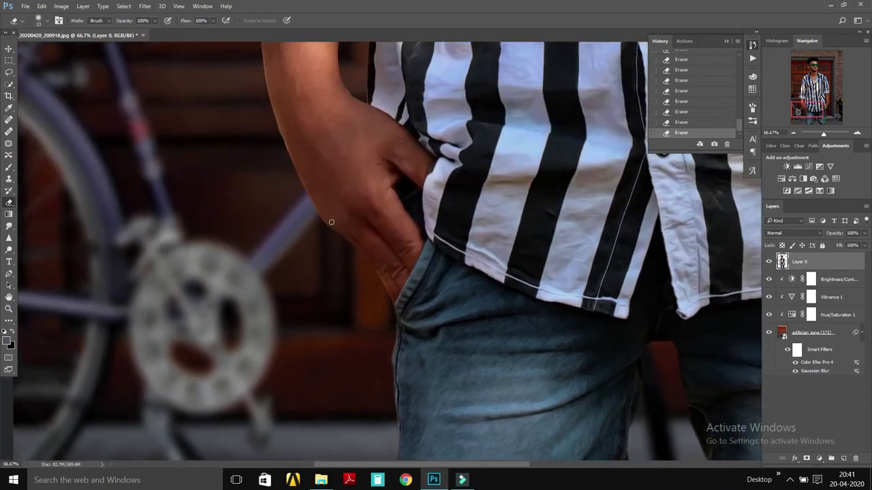
pyautogui.scroll(1, 264, 119)
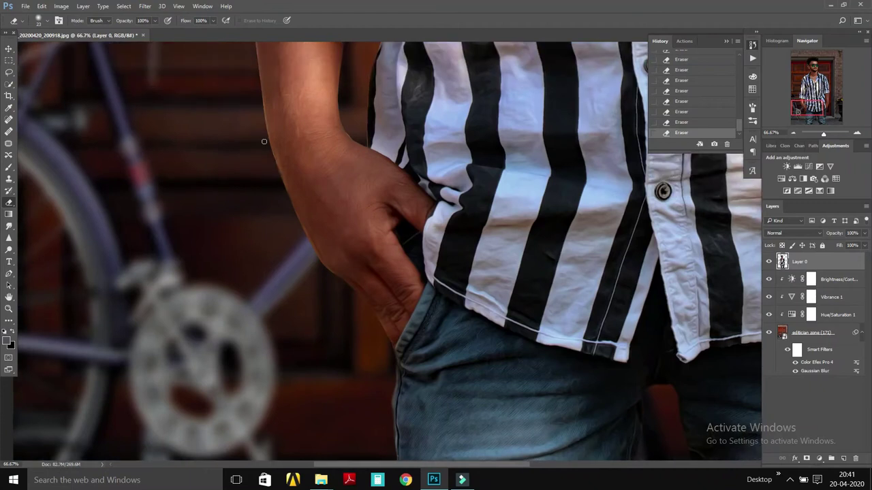
pyautogui.scroll(1, 281, 174)
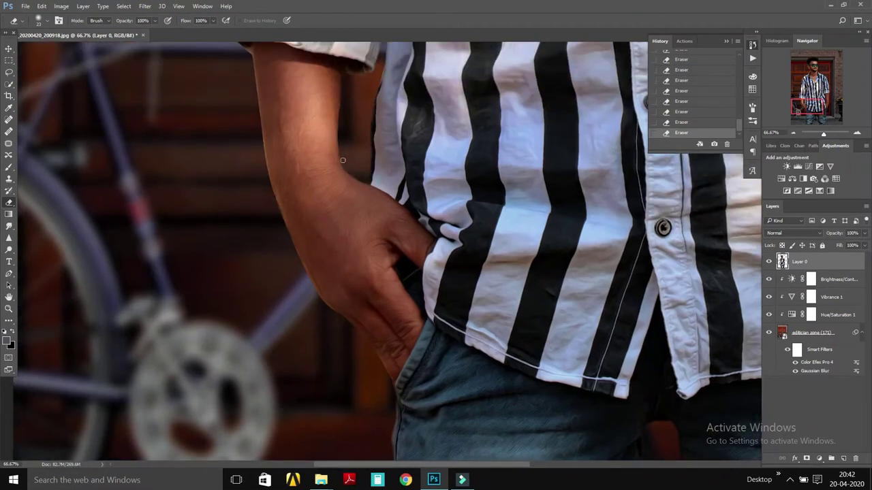
pyautogui.scroll(1, 242, 152)
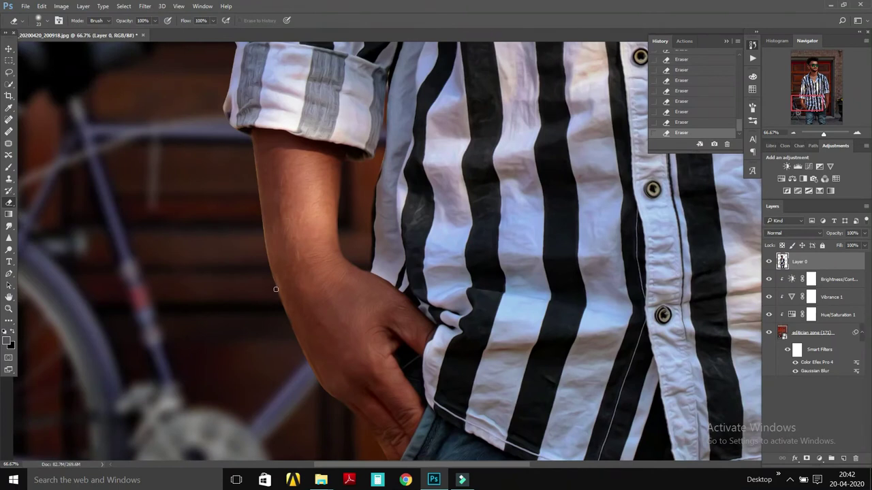
pyautogui.scroll(1, 263, 225)
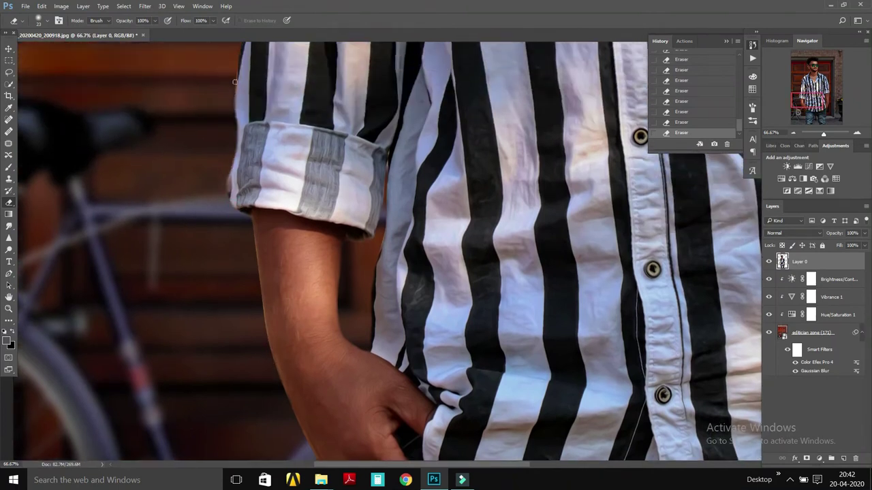
pyautogui.scroll(1, 230, 133)
pyautogui.scroll(1, 245, 133)
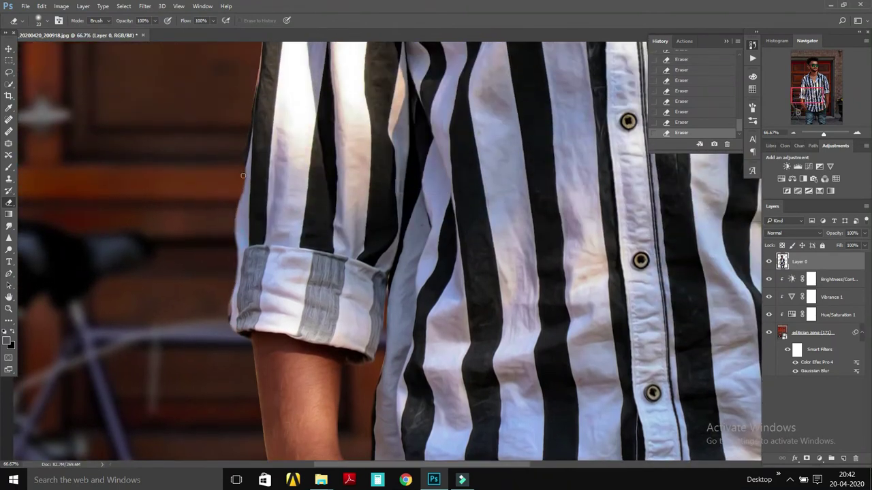
pyautogui.scroll(1, 244, 173)
pyautogui.scroll(1, 246, 143)
pyautogui.scroll(1, 252, 150)
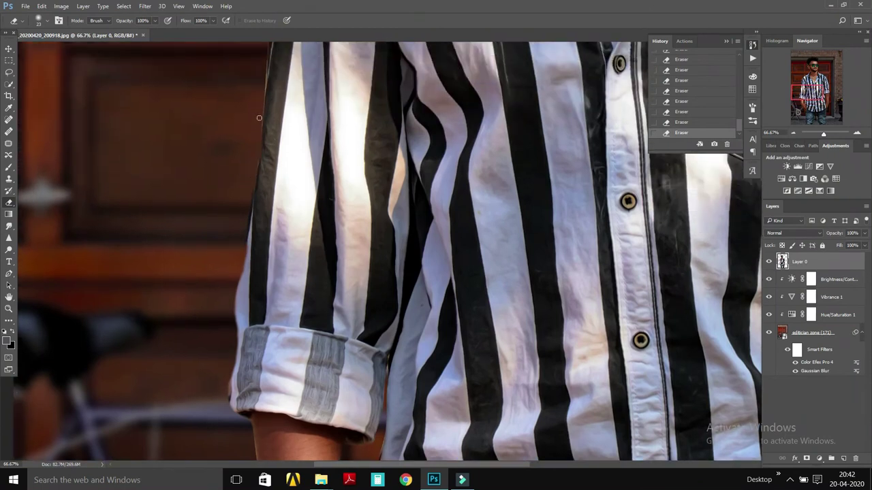
pyautogui.scroll(2, 258, 163)
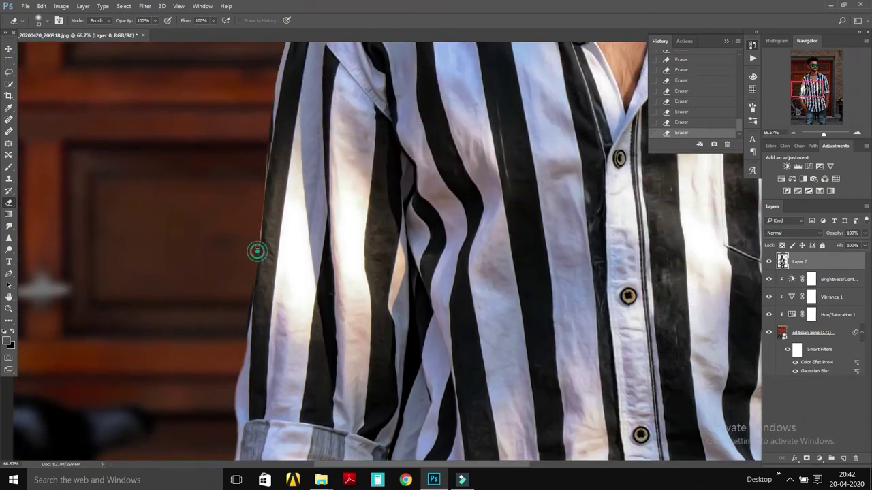
pyautogui.scroll(1, 264, 231)
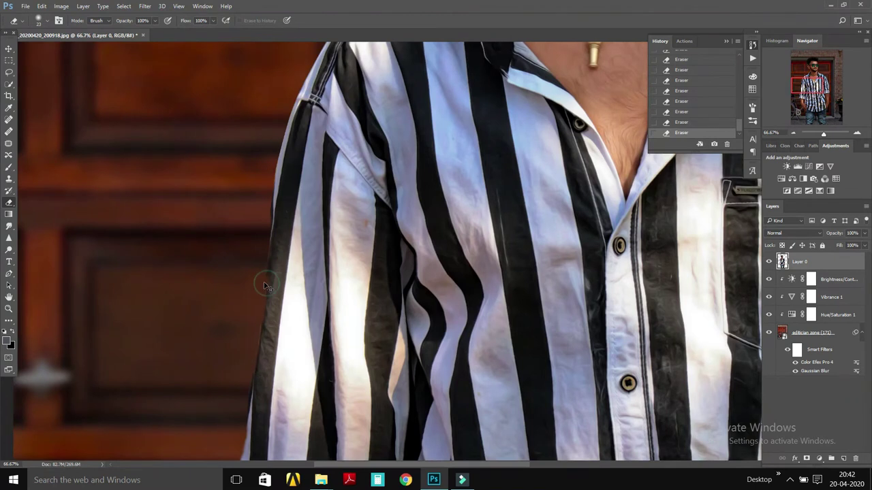
pyautogui.scroll(3, 266, 286)
pyautogui.scroll(4, 515, 103)
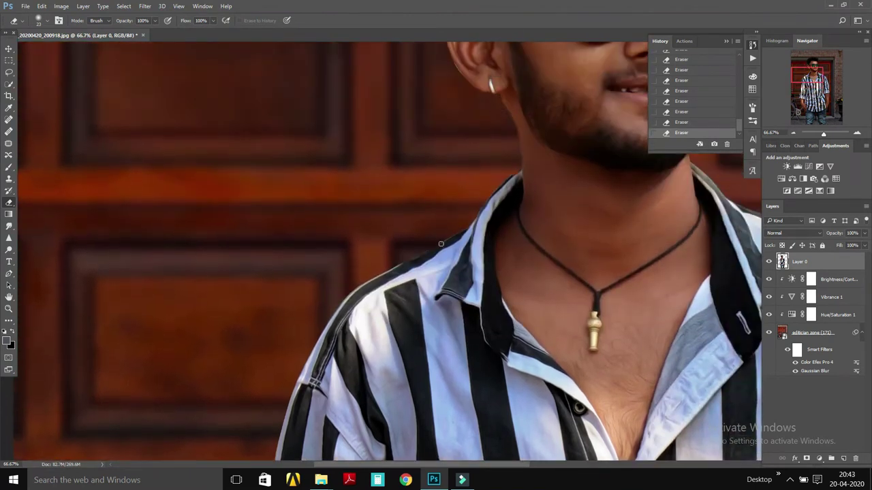
pyautogui.scroll(1, 335, 291)
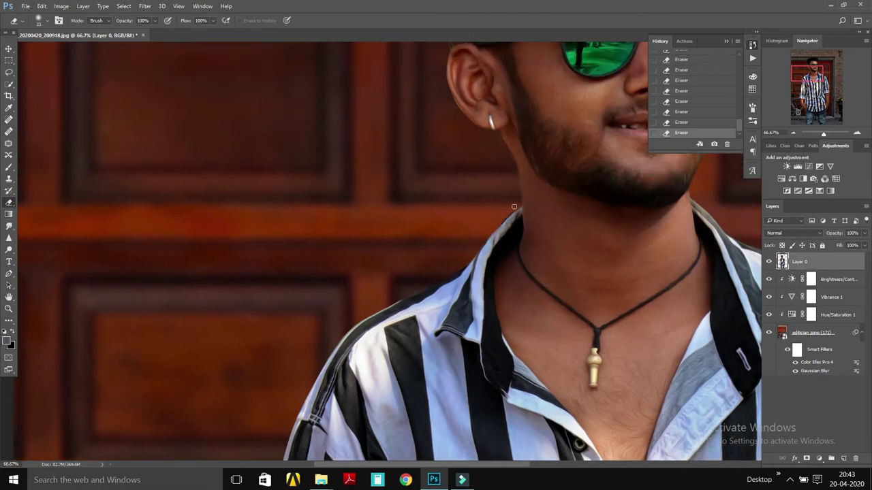
pyautogui.scroll(2, 514, 206)
pyautogui.scroll(1, 465, 151)
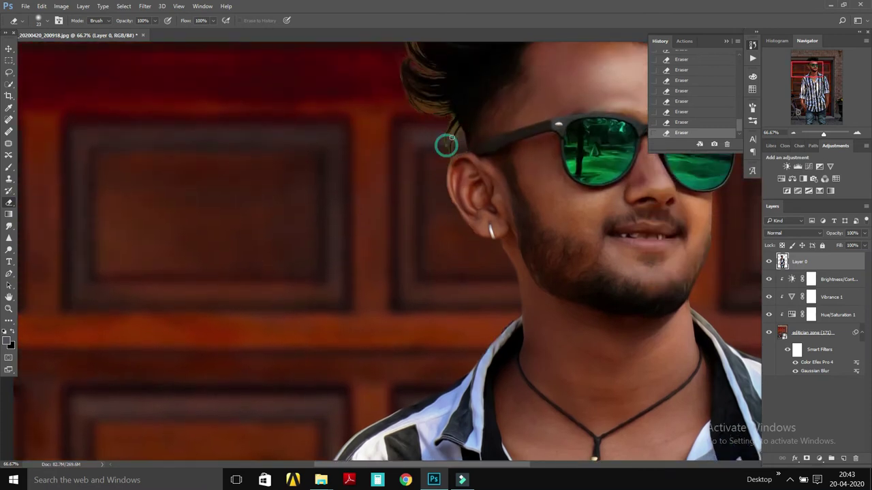
pyautogui.scroll(2, 453, 128)
pyautogui.hscroll(2, 531, 171)
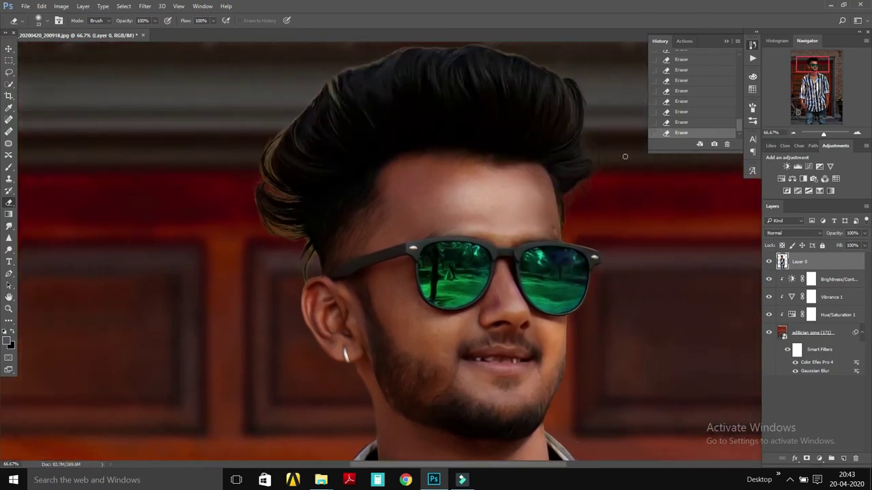
pyautogui.scroll(-2, 600, 250)
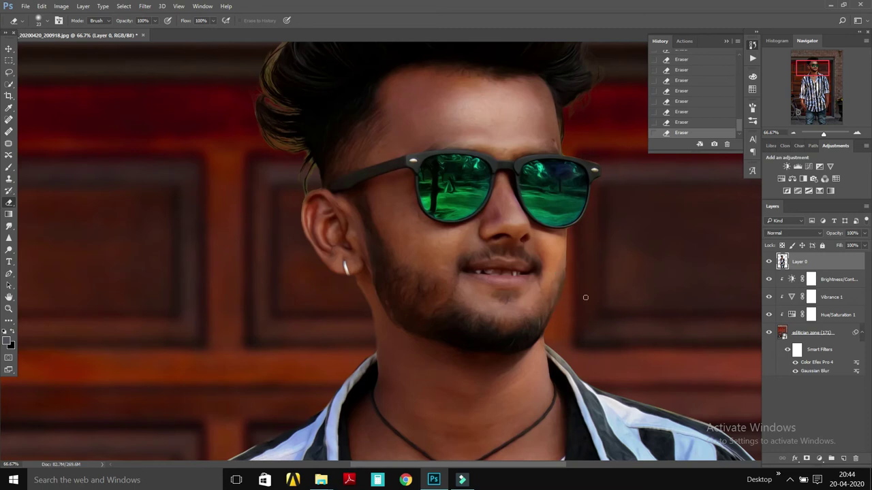
pyautogui.scroll(-3, 585, 297)
pyautogui.scroll(2, 587, 310)
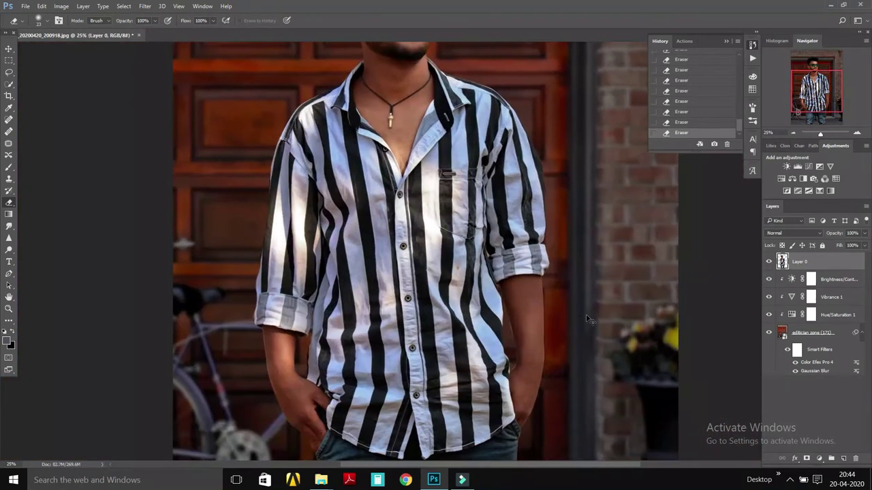
pyautogui.scroll(1, 586, 316)
pyautogui.scroll(2, 586, 316)
pyautogui.scroll(1, 366, 265)
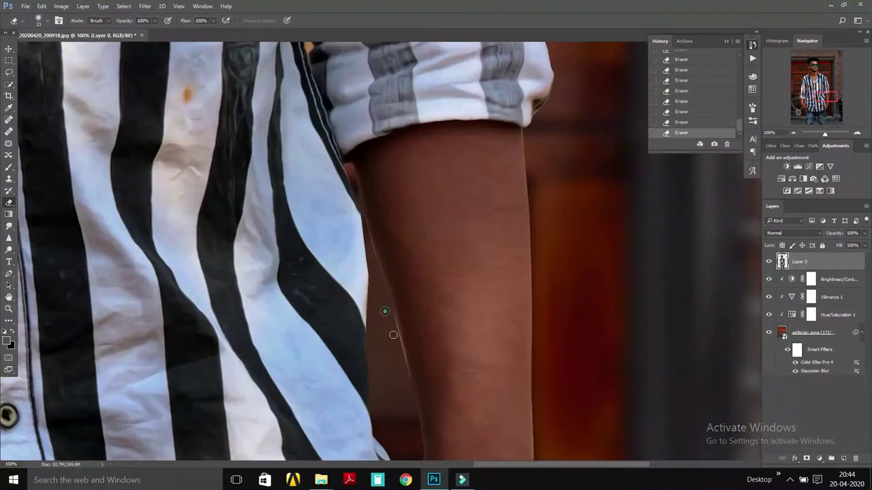
pyautogui.scroll(-1, 406, 391)
pyautogui.scroll(-2, 407, 391)
pyautogui.click(398, 381)
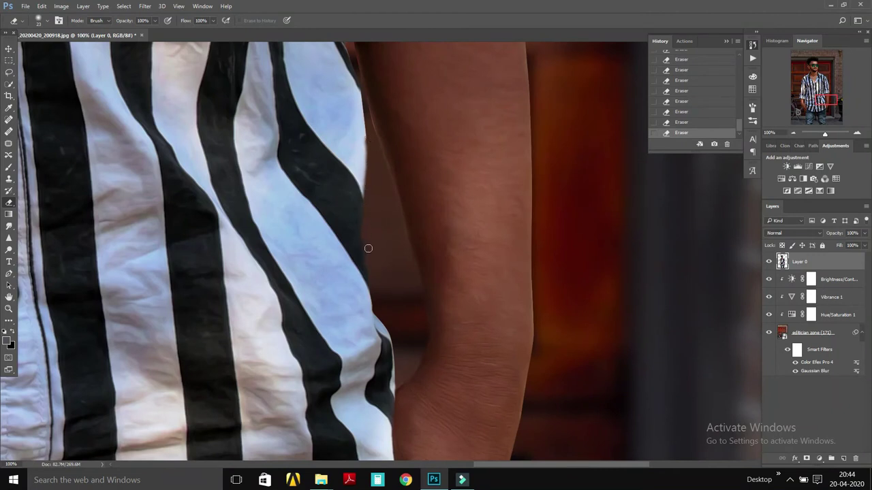
# - Zoom out to review the whole cleaned-up cutout
pyautogui.scroll(2, 419, 294)
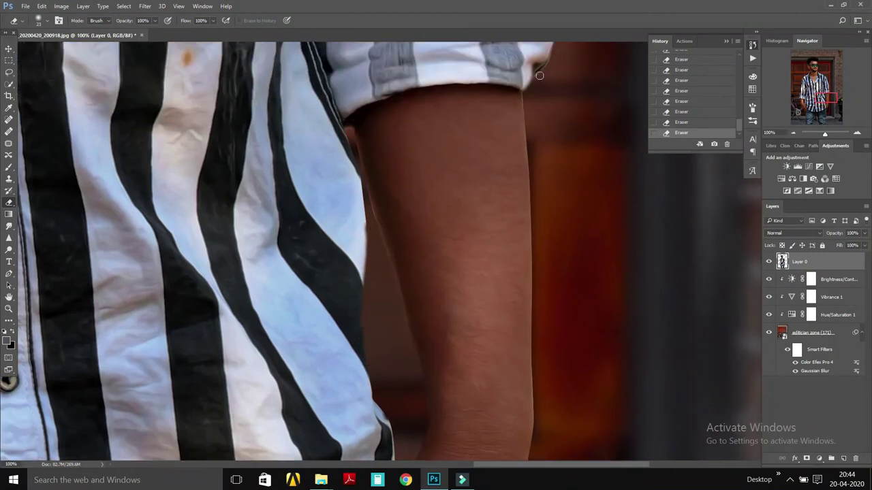
pyautogui.scroll(2, 550, 154)
pyautogui.scroll(-1, 539, 82)
pyautogui.scroll(-2, 544, 83)
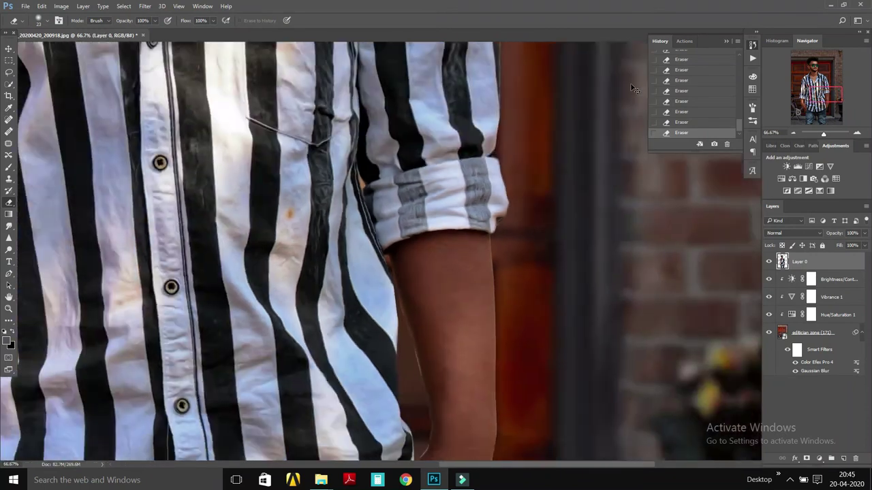
pyautogui.scroll(-3, 632, 87)
pyautogui.click(144, 6)
# - Apply Camera Raw to Layer 0: clarity +18, highlights +33, brighter orange luminance, orange saturation -12
pyautogui.click(165, 68)
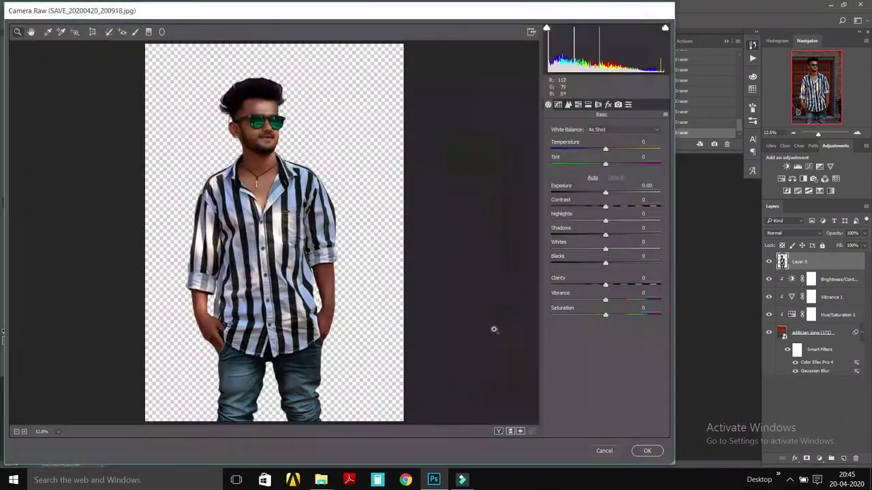
pyautogui.moveTo(606, 285); pyautogui.dragTo(615, 285)
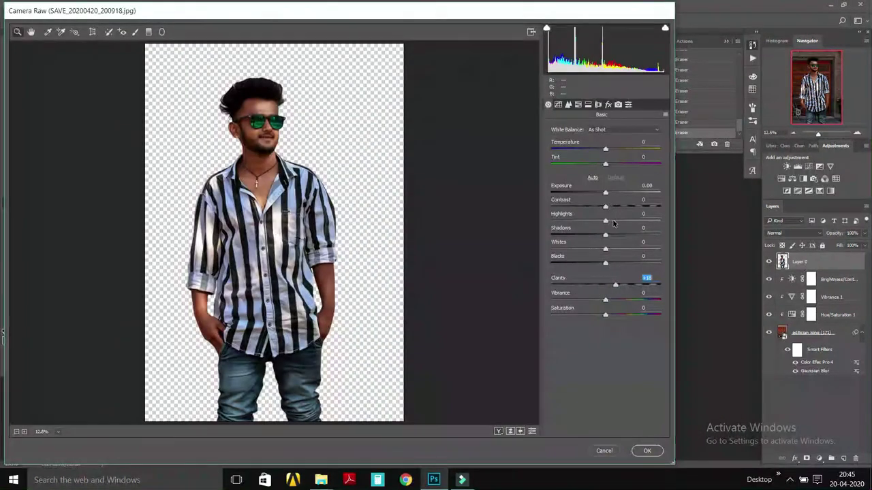
pyautogui.moveTo(605, 220)
pyautogui.mouseDown()
pyautogui.moveTo(624, 222)
pyautogui.moveTo(619, 236)
pyautogui.mouseUp()
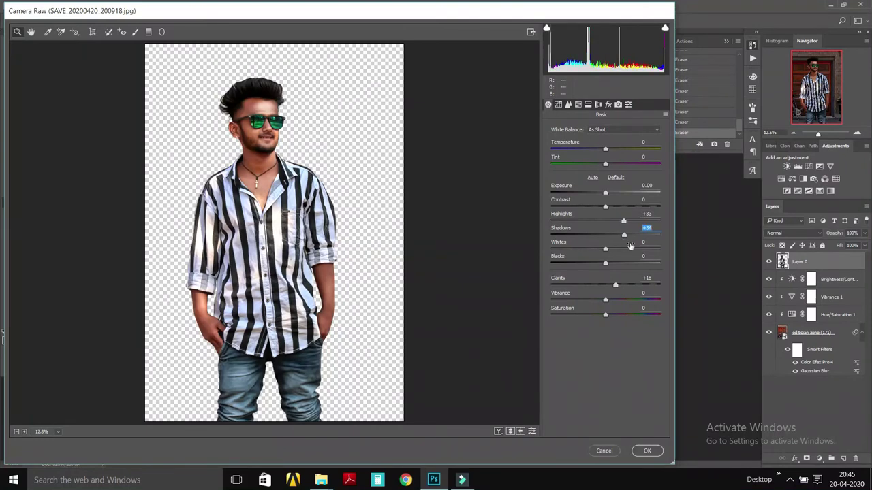
pyautogui.click(568, 104)
pyautogui.click(578, 104)
pyautogui.moveTo(605, 191); pyautogui.dragTo(598, 191)
pyautogui.click(581, 144)
pyautogui.moveTo(605, 206); pyautogui.dragTo(608, 207)
pyautogui.click(616, 143)
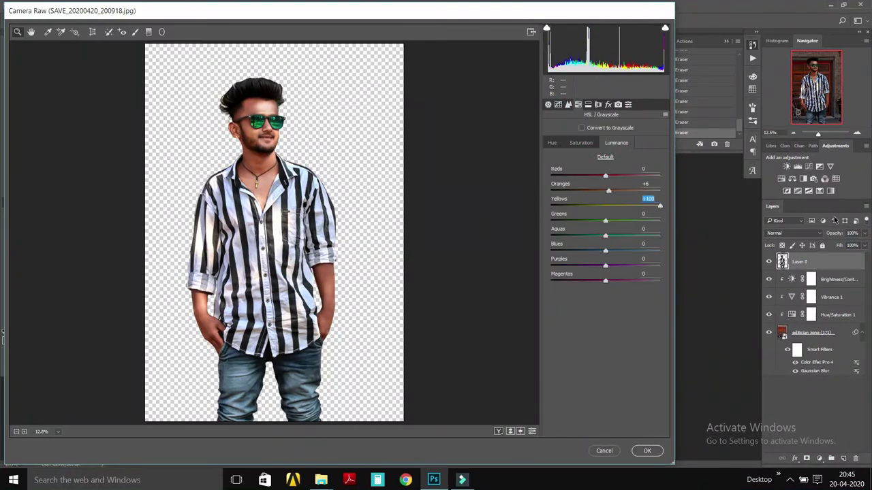
pyautogui.press('Return')
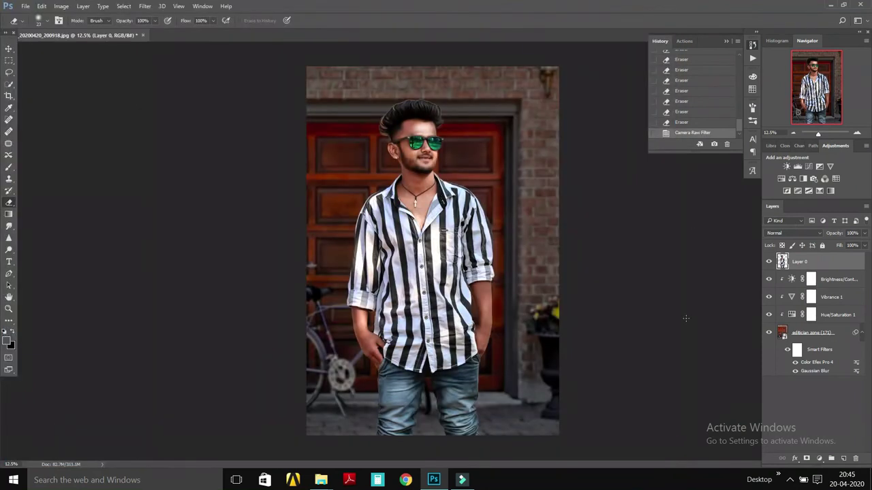
# - Duplicate the man's layer and run a second Camera Raw pass on Layer 0 copy
pyautogui.hotkey('ctrl', 'j')
pyautogui.click(145, 6)
pyautogui.click(175, 16)
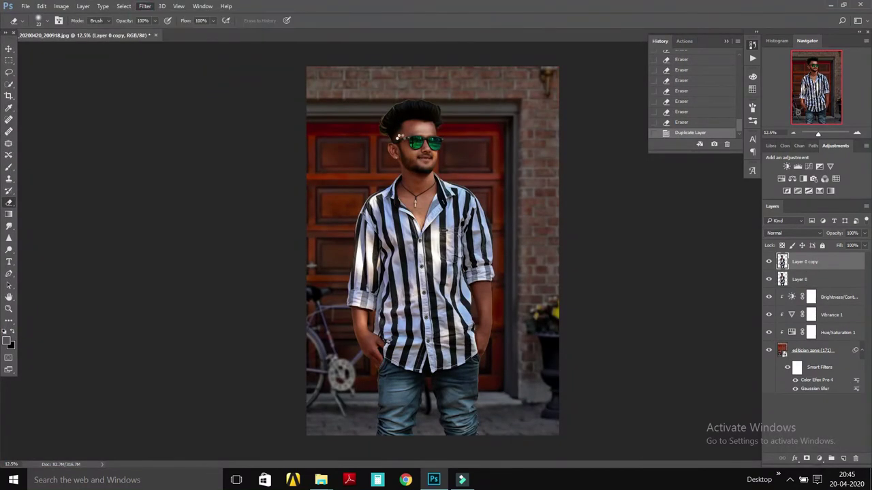
pyautogui.click(577, 104)
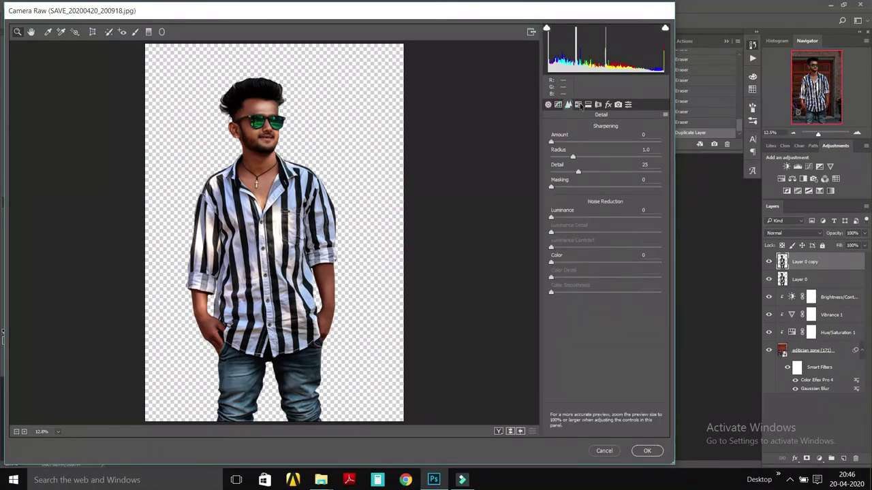
pyautogui.click(578, 104)
pyautogui.click(590, 140)
pyautogui.press('Return')
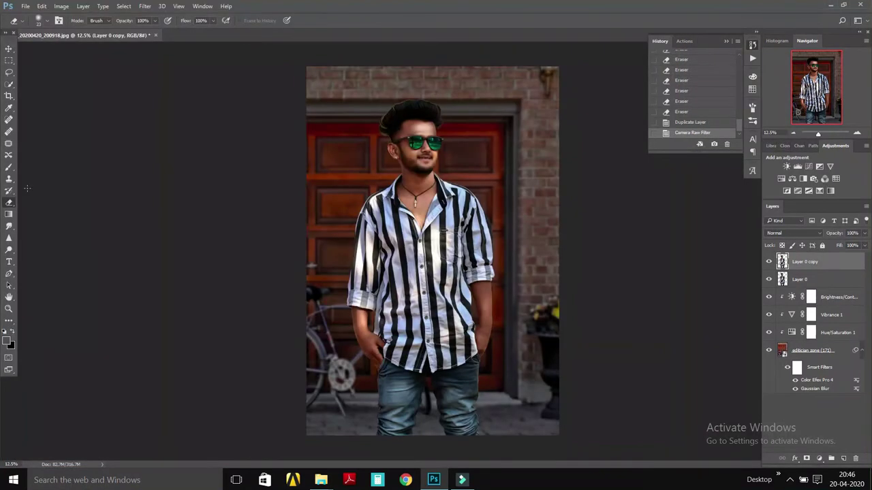
# - Erase stray hair pixels along the left edge of the head with a larger eraser
pyautogui.rightClick(408, 97)
pyautogui.press('Return')
pyautogui.moveTo(383, 122)
pyautogui.mouseDown()
pyautogui.moveTo(373, 185)
pyautogui.moveTo(424, 303)
pyautogui.mouseUp()
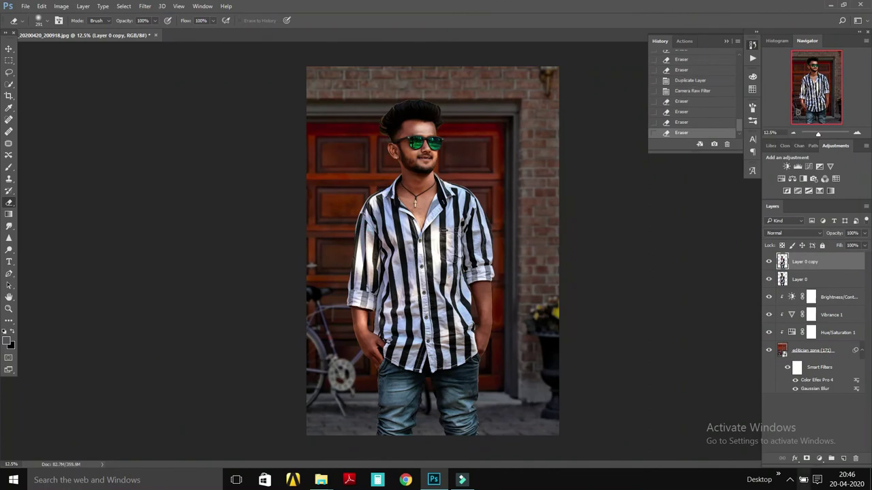
# - Paint a white dab on a new layer above the background, then delete this first glow attempt
pyautogui.click(810, 350)
pyautogui.click(843, 459)
pyautogui.click(9, 167)
pyautogui.click(7, 342)
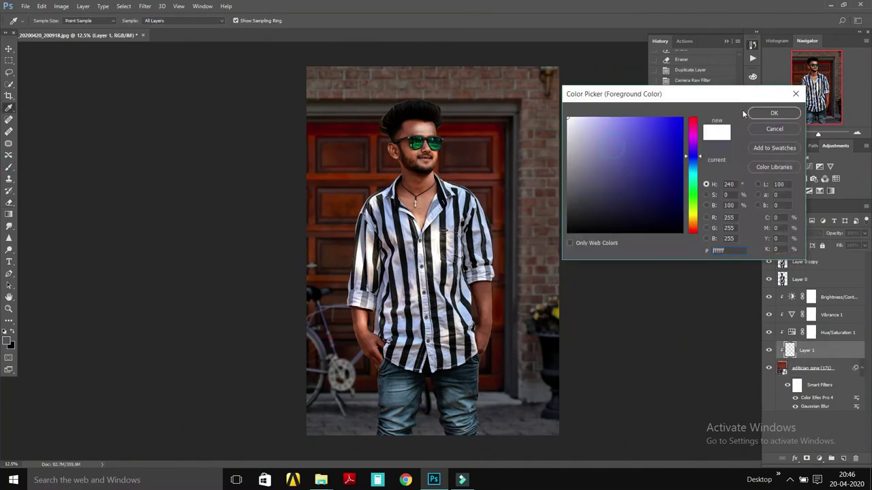
pyautogui.click(569, 119)
pyautogui.press('Return')
pyautogui.click(9, 49)
pyautogui.moveTo(492, 128); pyautogui.dragTo(613, 278)
pyautogui.press('Return')
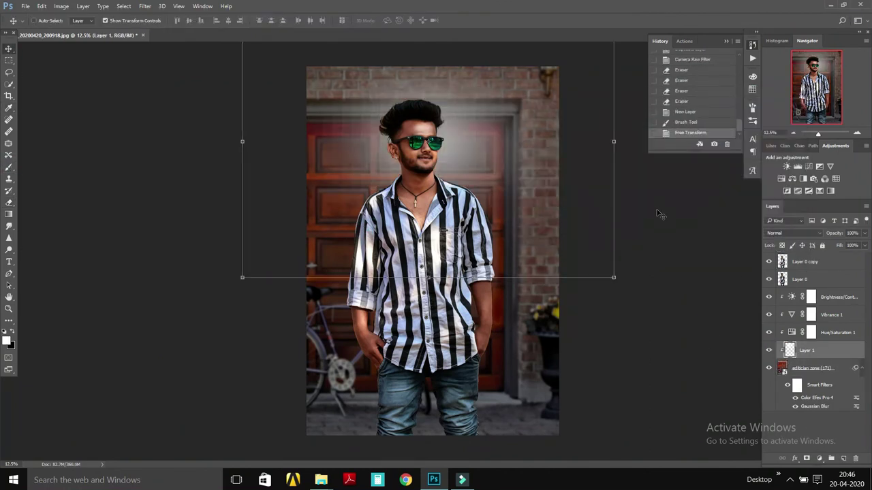
pyautogui.moveTo(455, 135); pyautogui.dragTo(447, 142)
pyautogui.click(856, 459)
pyautogui.press('Return')
# - Paint a new white dab and scale it into a large glow behind the head
pyautogui.press('b')
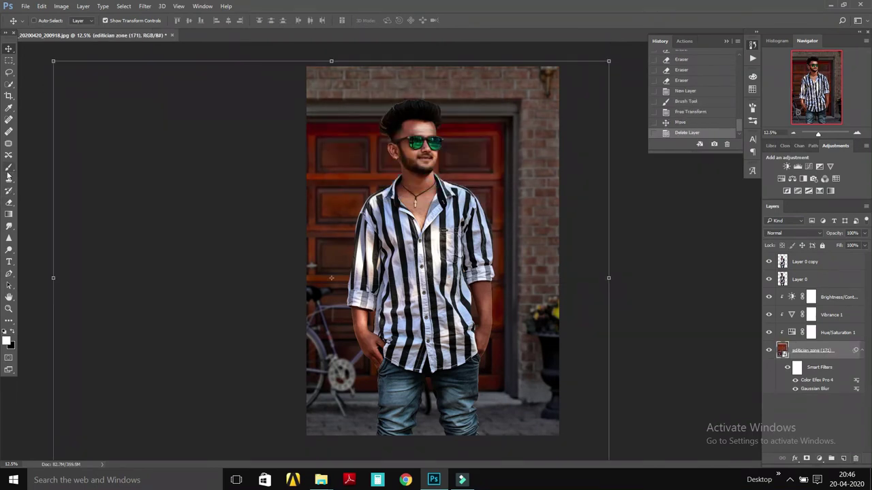
pyautogui.click(844, 459)
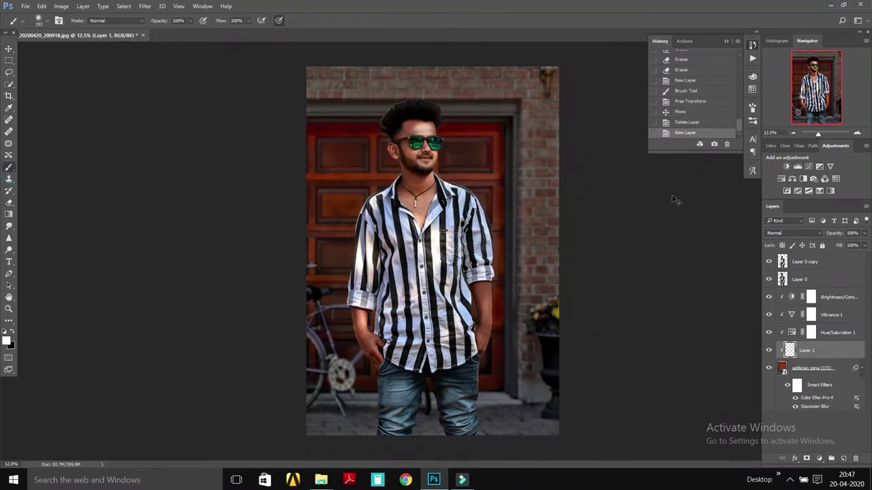
pyautogui.click(502, 155)
pyautogui.press('v')
pyautogui.moveTo(511, 163)
pyautogui.mouseDown()
pyautogui.moveTo(662, 379)
pyautogui.moveTo(565, 300)
pyautogui.mouseUp()
pyautogui.press('Return')
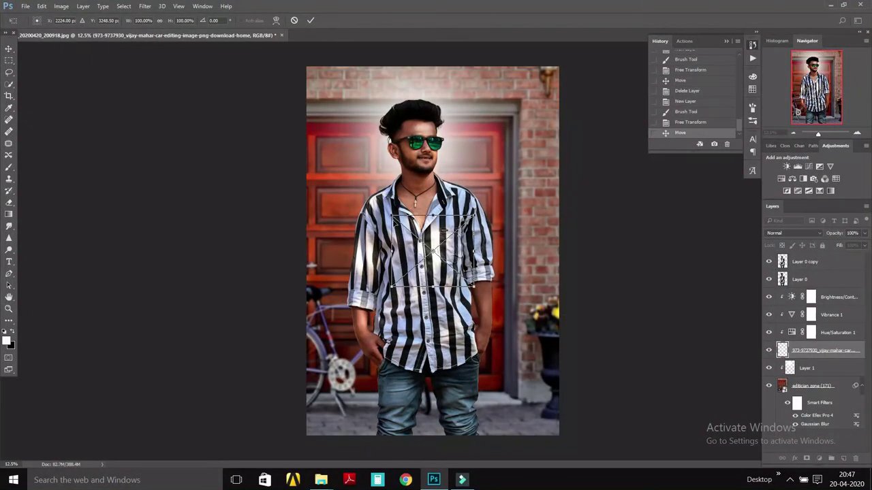
# - Enlarge the placed light PNG over the torso and merge all visible layers
pyautogui.moveTo(475, 288); pyautogui.dragTo(525, 414)
pyautogui.press('Return')
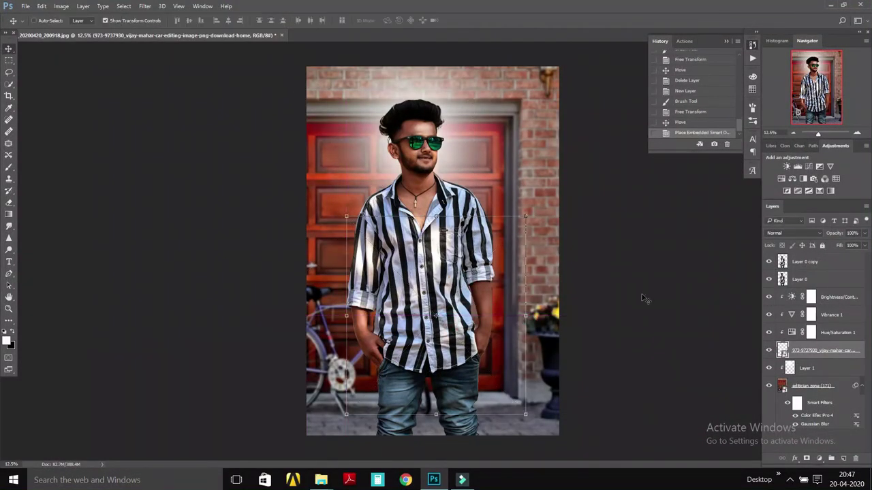
pyautogui.rightClick(825, 275)
pyautogui.click(636, 401)
pyautogui.click(144, 6)
pyautogui.click(144, 6)
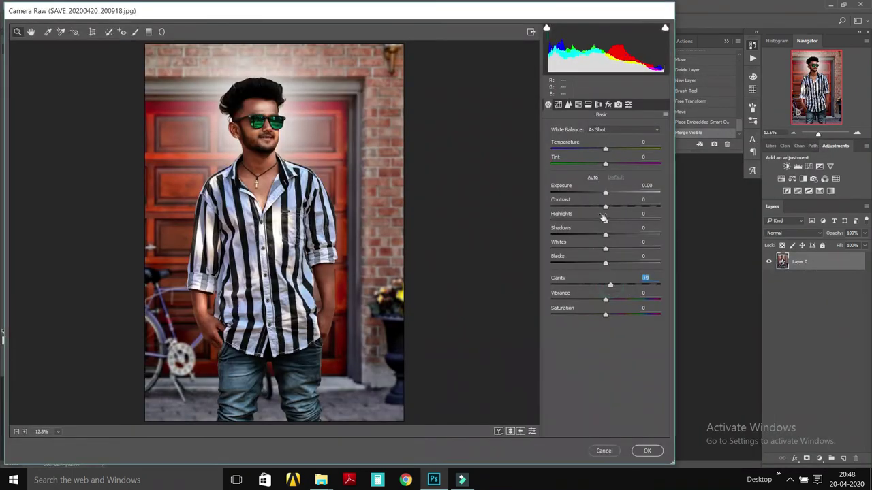
# - In Camera Raw, raise the HSL Saturation for Oranges to +18 and apply
pyautogui.click(568, 104)
pyautogui.click(581, 143)
pyautogui.moveTo(606, 190); pyautogui.dragTo(615, 192)
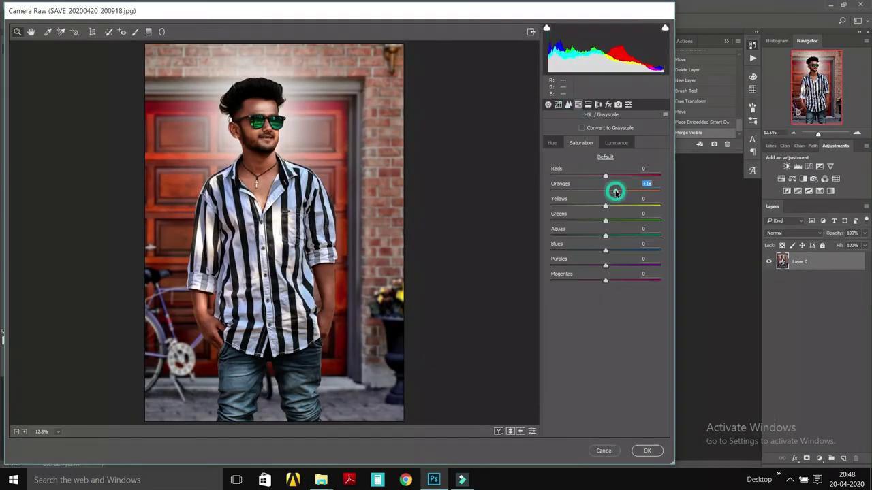
pyautogui.click(647, 451)
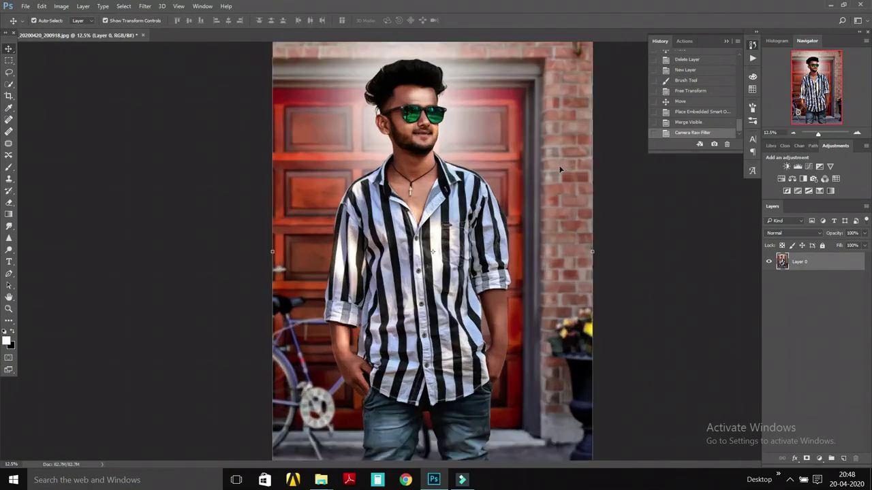
# - Select the Smudge tool with a brush size of 161
pyautogui.scroll(5, 414, 181)
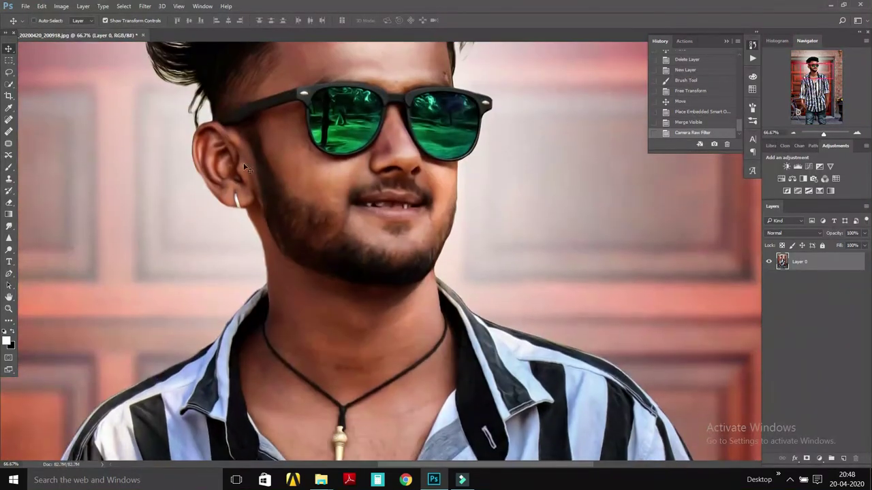
pyautogui.click(9, 226)
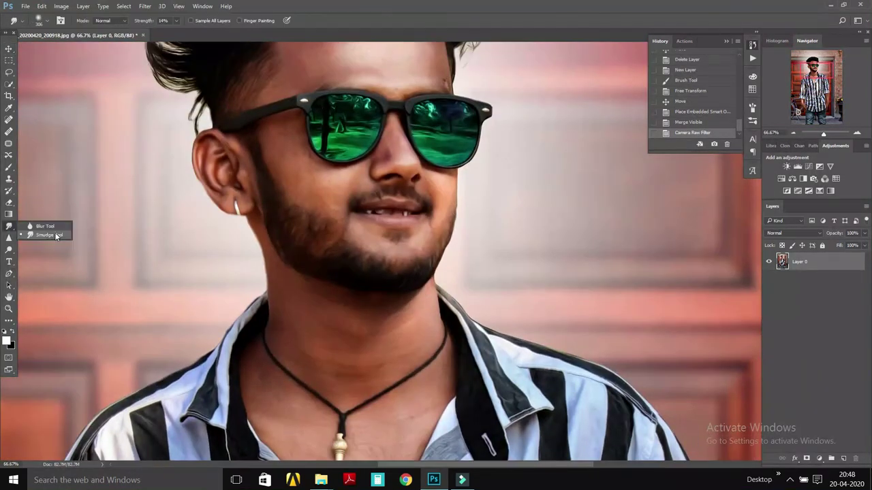
pyautogui.rightClick(286, 189)
pyautogui.moveTo(385, 199); pyautogui.dragTo(368, 200)
pyautogui.press('Return')
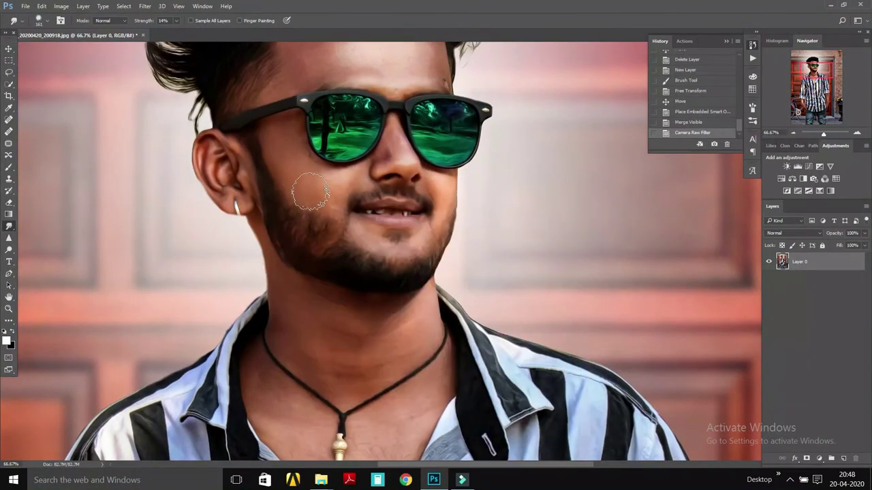
# - Reduce the smudge brush to 95 and duplicate the photo layer as Layer 0 copy
pyautogui.hotkey('ctrl', 'shift', 'alt', 'n')
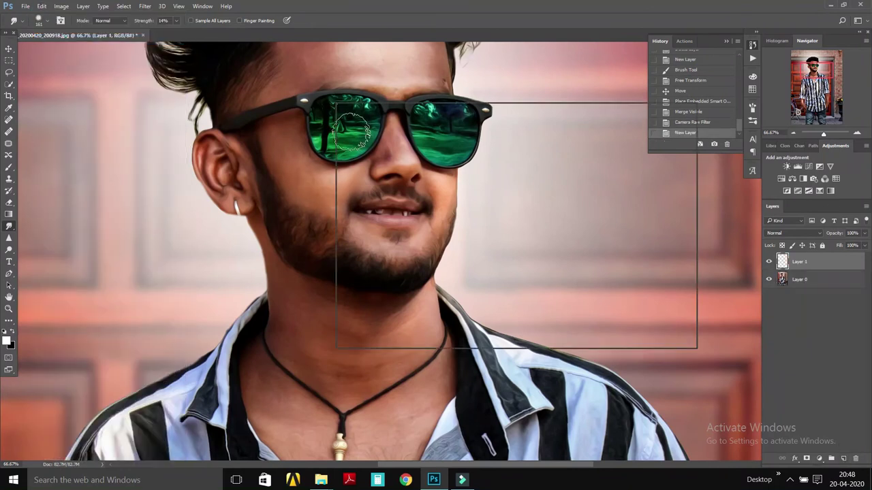
pyautogui.rightClick(351, 131)
pyautogui.moveTo(411, 118); pyautogui.dragTo(398, 117)
pyautogui.press('Return')
pyautogui.click(856, 458)
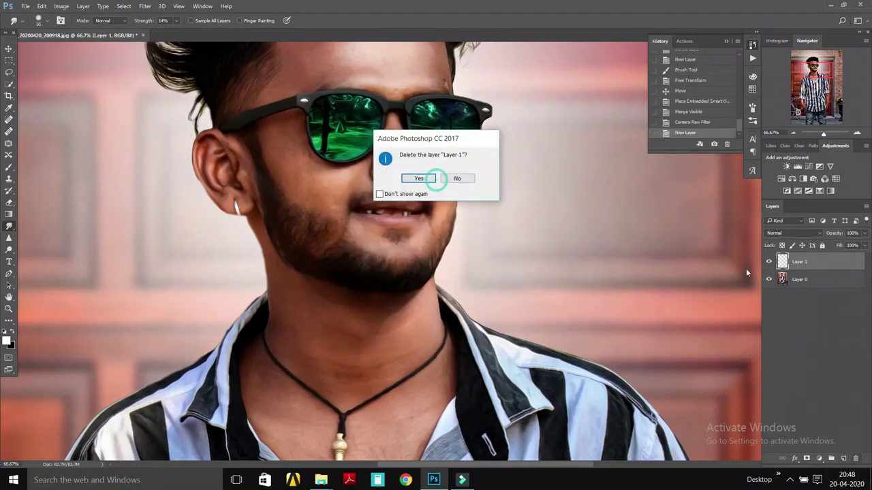
pyautogui.click(432, 179)
pyautogui.rightClick(803, 279)
pyautogui.click(603, 115)
pyautogui.click(514, 144)
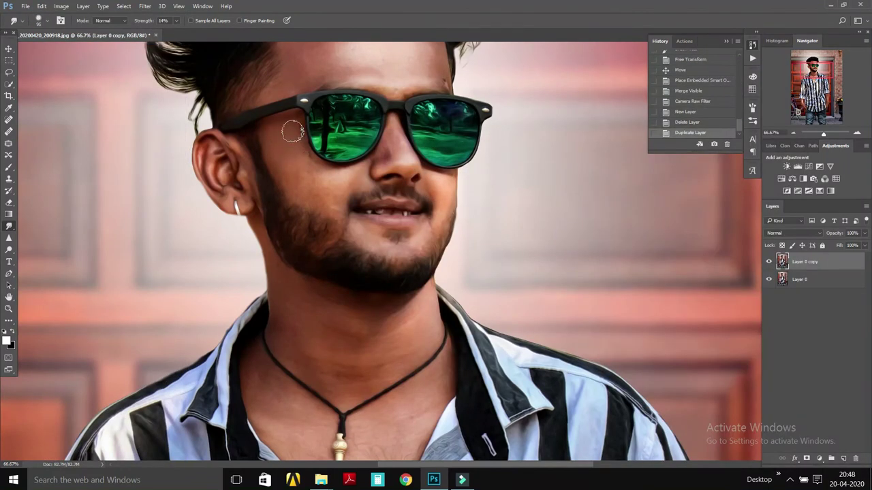
# - Smudge-smooth the cheeks, forehead, nose and chin/beard on Layer 0 copy
pyautogui.moveTo(311, 166); pyautogui.dragTo(333, 177)
pyautogui.moveTo(326, 188); pyautogui.dragTo(346, 204)
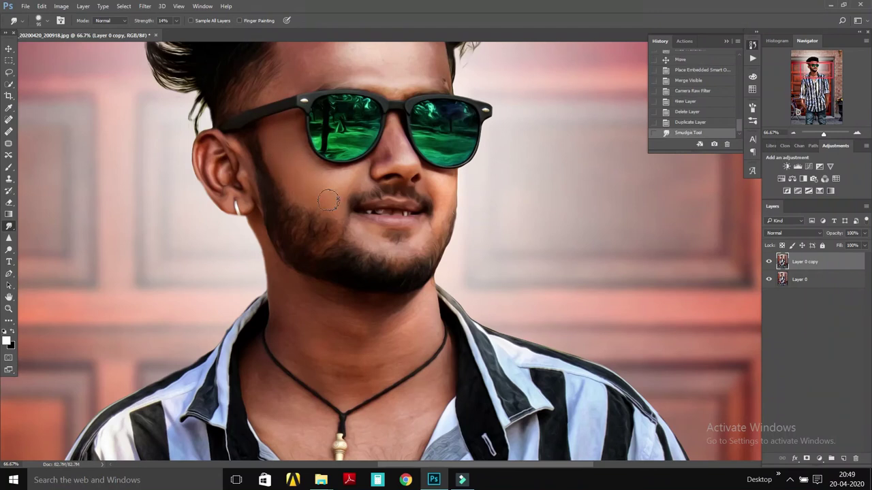
pyautogui.scroll(2, 302, 86)
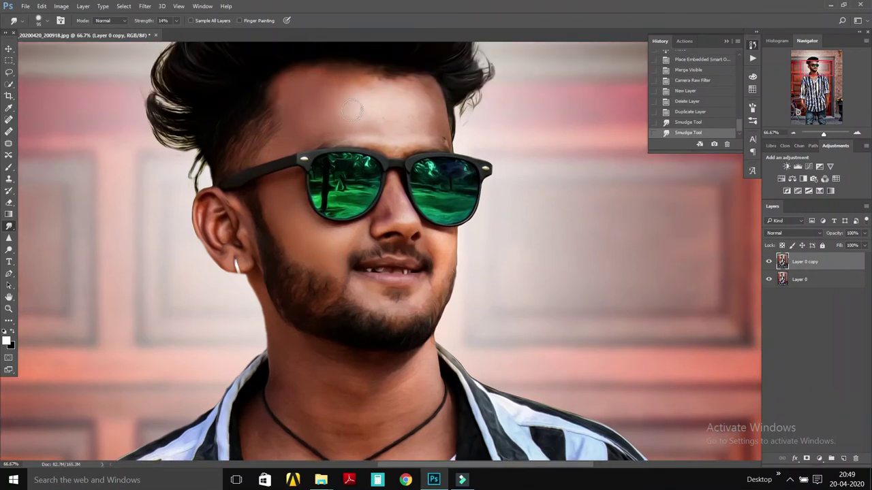
pyautogui.moveTo(360, 82); pyautogui.dragTo(368, 88)
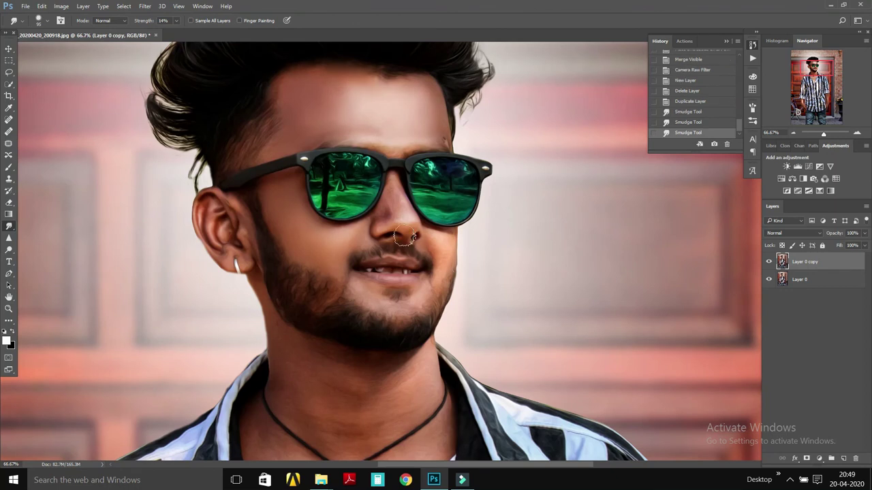
pyautogui.moveTo(366, 298)
pyautogui.mouseDown()
pyautogui.moveTo(375, 307)
pyautogui.moveTo(292, 284)
pyautogui.mouseUp()
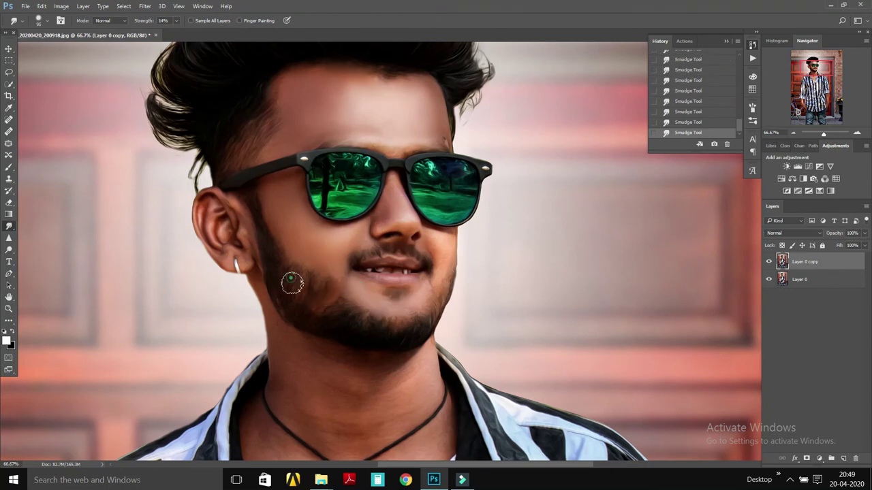
# - Scroll around the image to inspect the smudged skin
pyautogui.scroll(-2, 433, 293)
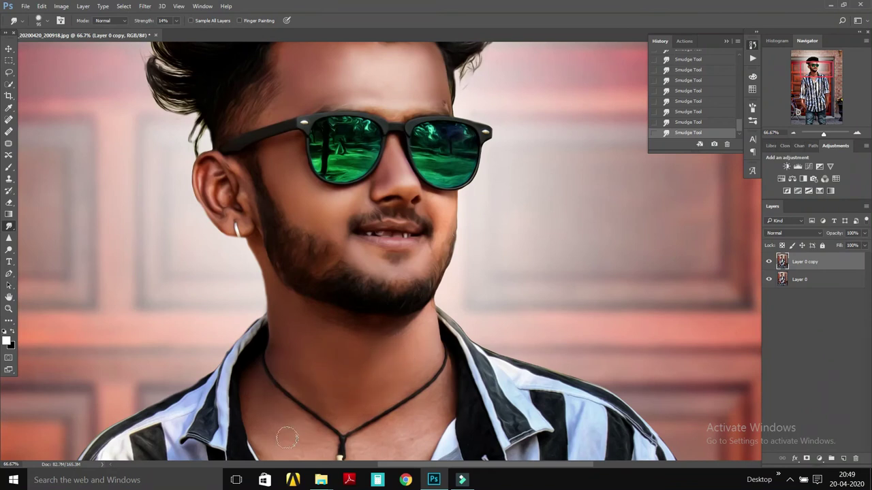
pyautogui.scroll(-3, 383, 428)
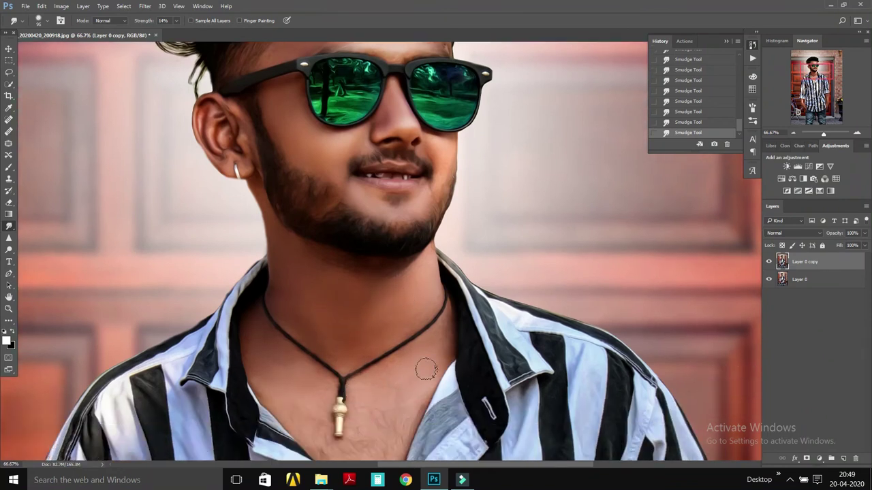
pyautogui.scroll(-3, 409, 358)
pyautogui.scroll(-1, 384, 361)
pyautogui.scroll(2, 327, 224)
pyautogui.scroll(2, 320, 268)
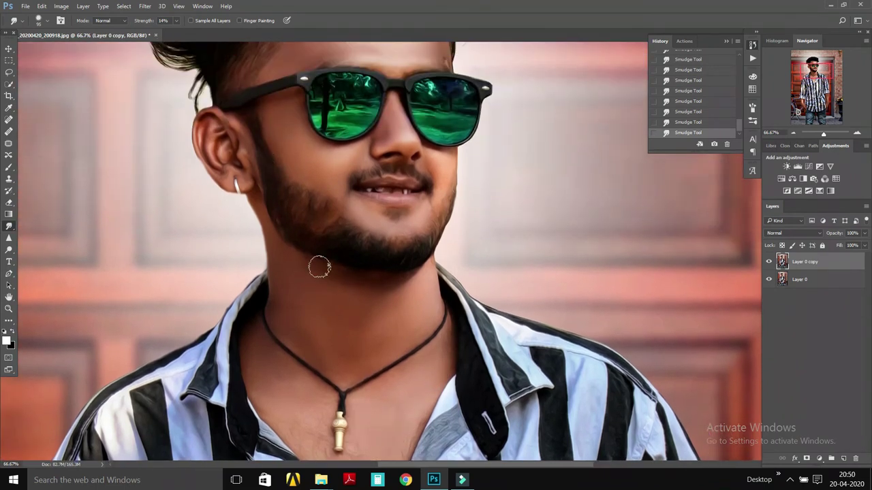
pyautogui.scroll(2, 354, 177)
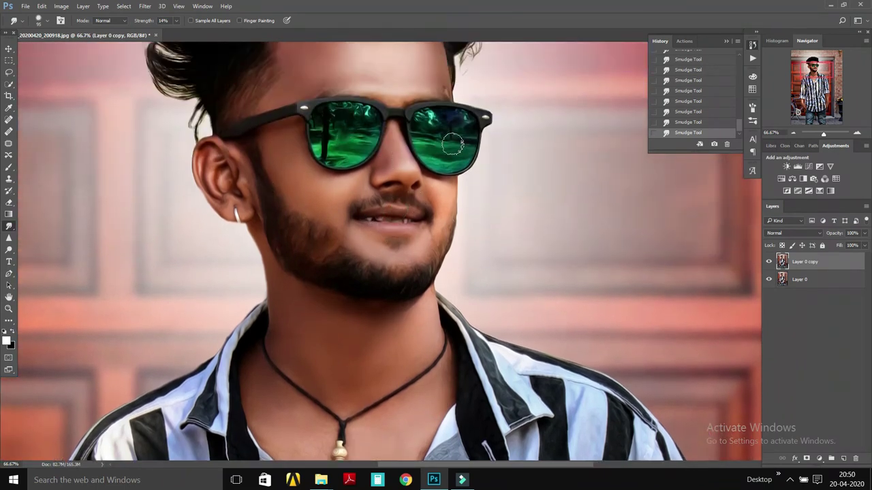
pyautogui.scroll(3, 208, 219)
pyautogui.scroll(-4, 208, 219)
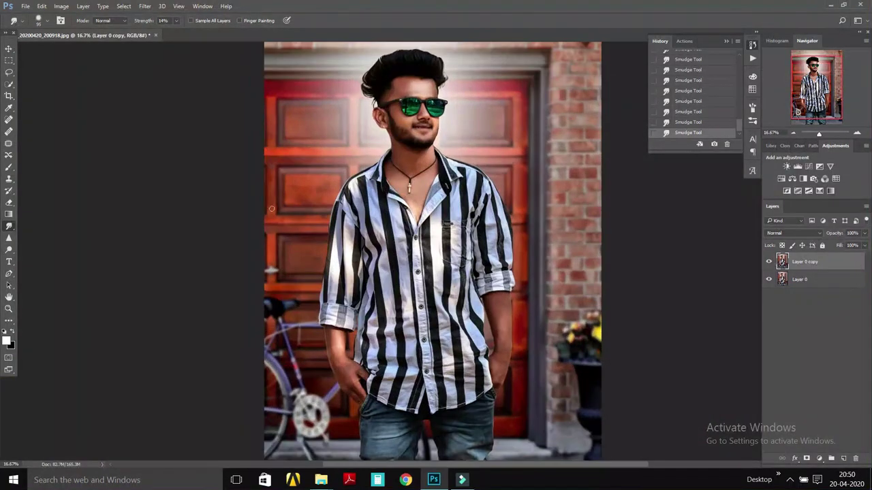
# - Merge visible layers, add a gradient layer at 13% opacity, and merge again
pyautogui.rightClick(817, 262)
pyautogui.click(641, 401)
pyautogui.scroll(-1, 409, 272)
pyautogui.press('g')
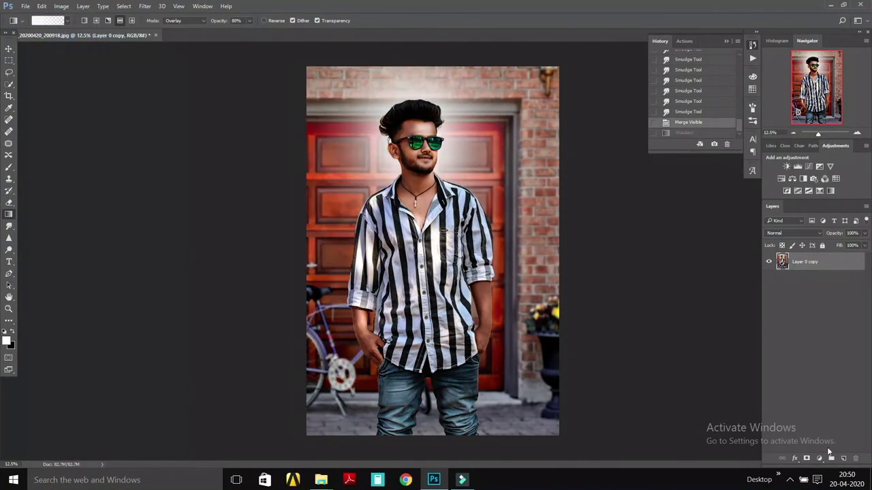
pyautogui.hotkey('ctrl', 'shift', 'alt', 'n')
pyautogui.moveTo(248, 25); pyautogui.dragTo(220, 31)
pyautogui.moveTo(433, 109); pyautogui.dragTo(433, 313)
pyautogui.rightClick(811, 262)
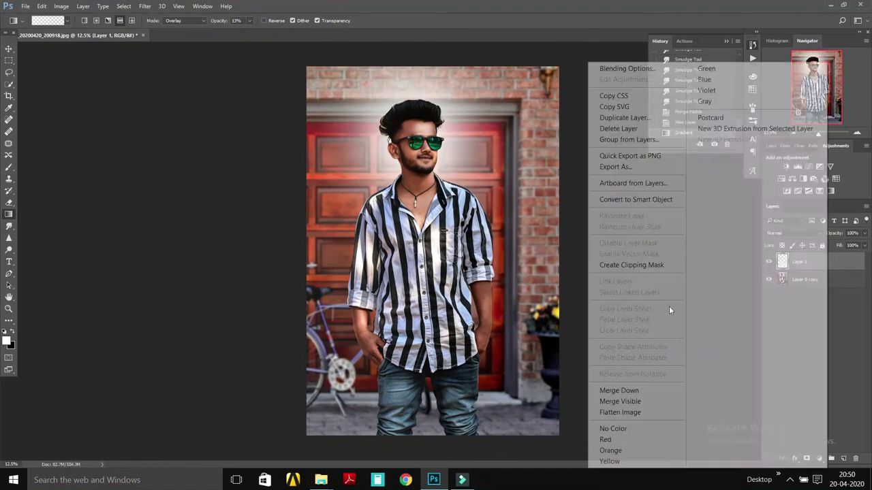
pyautogui.click(613, 455)
# - Place the logo from the background folder as a small watermark at the top-left
pyautogui.click(25, 6)
pyautogui.click(321, 481)
pyautogui.click(41, 196)
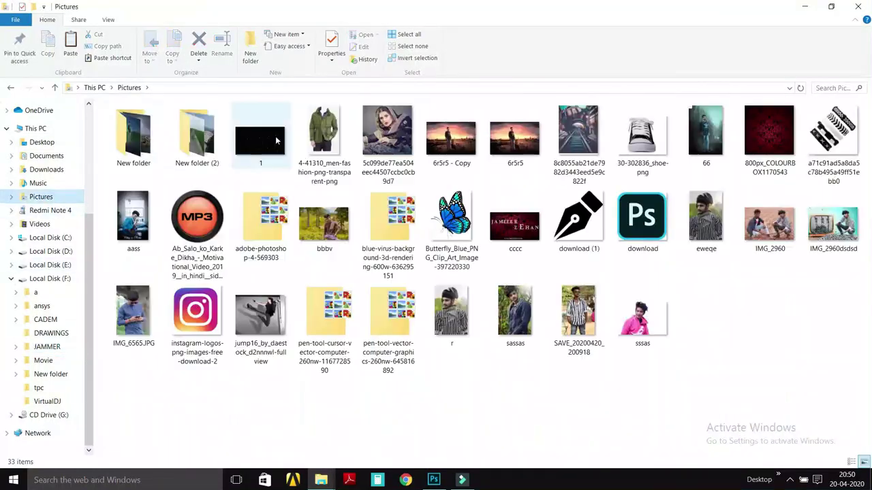
pyautogui.click(38, 184)
pyautogui.doubleClick(129, 171)
pyautogui.moveTo(433, 480)
pyautogui.mouseDown()
pyautogui.moveTo(433, 252)
pyautogui.moveTo(439, 261)
pyautogui.moveTo(326, 80)
pyautogui.mouseUp()
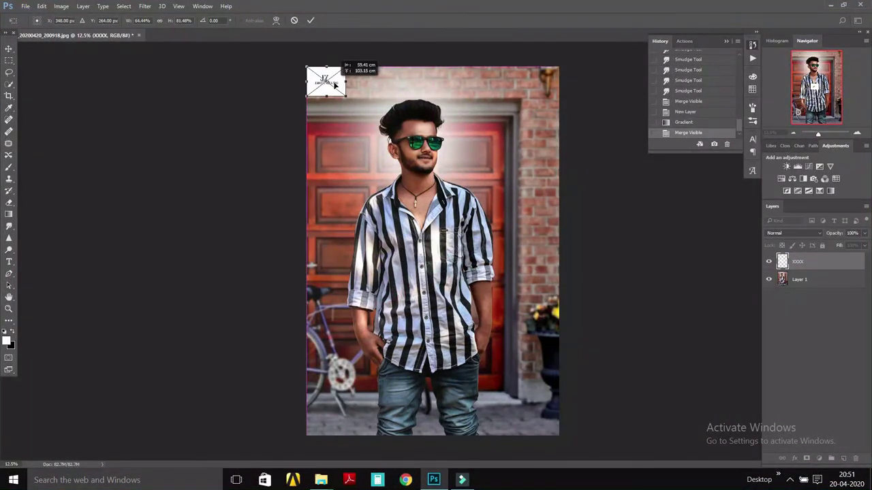
pyautogui.press('Return')
pyautogui.click(490, 213)
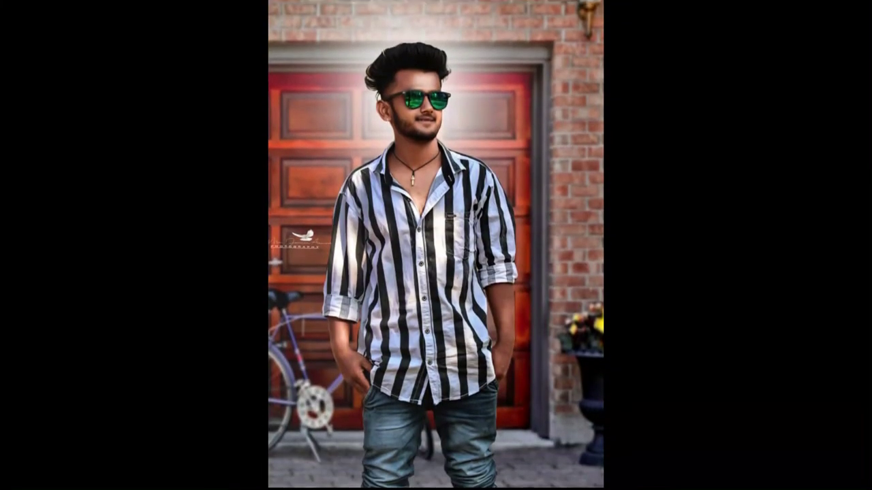